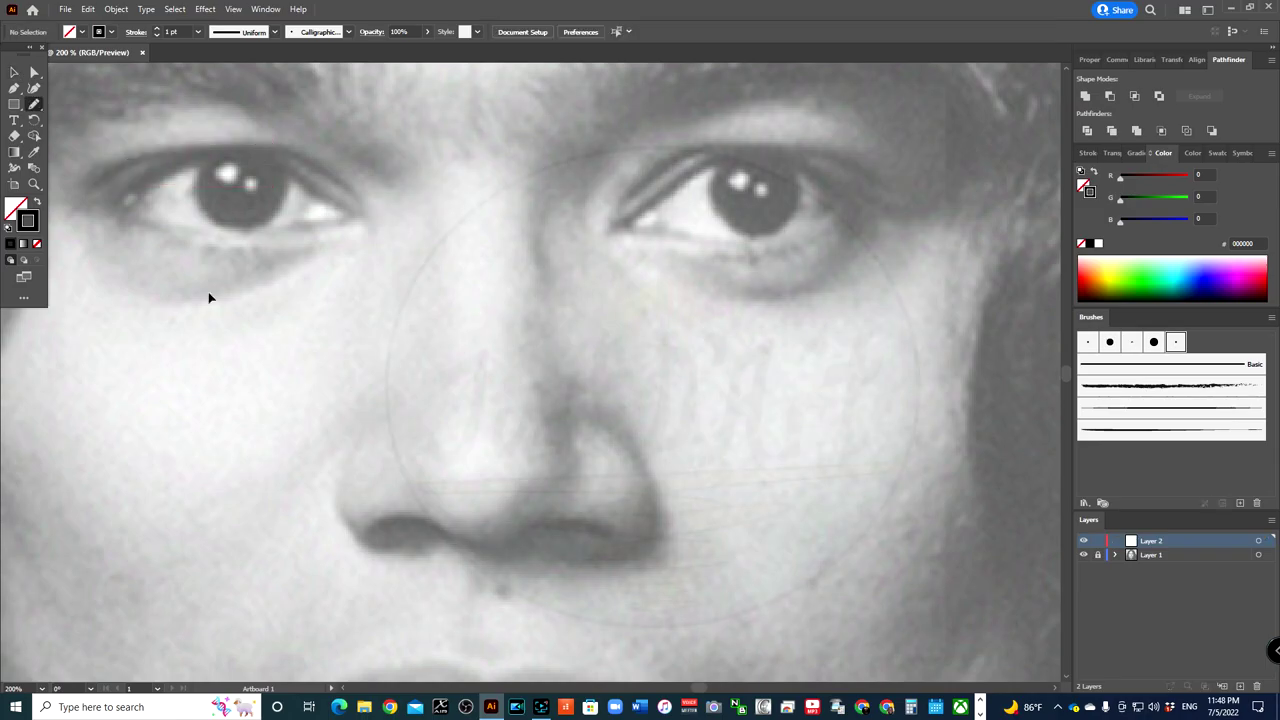
- Draw the left eye's upper and lower lid lines with the Paintbrush
{"action": "left_click_drag", "start_coordinate": [94, 185], "coordinate": [356, 196]}
{"action": "left_click_drag", "start_coordinate": [107, 211], "coordinate": [364, 220]}
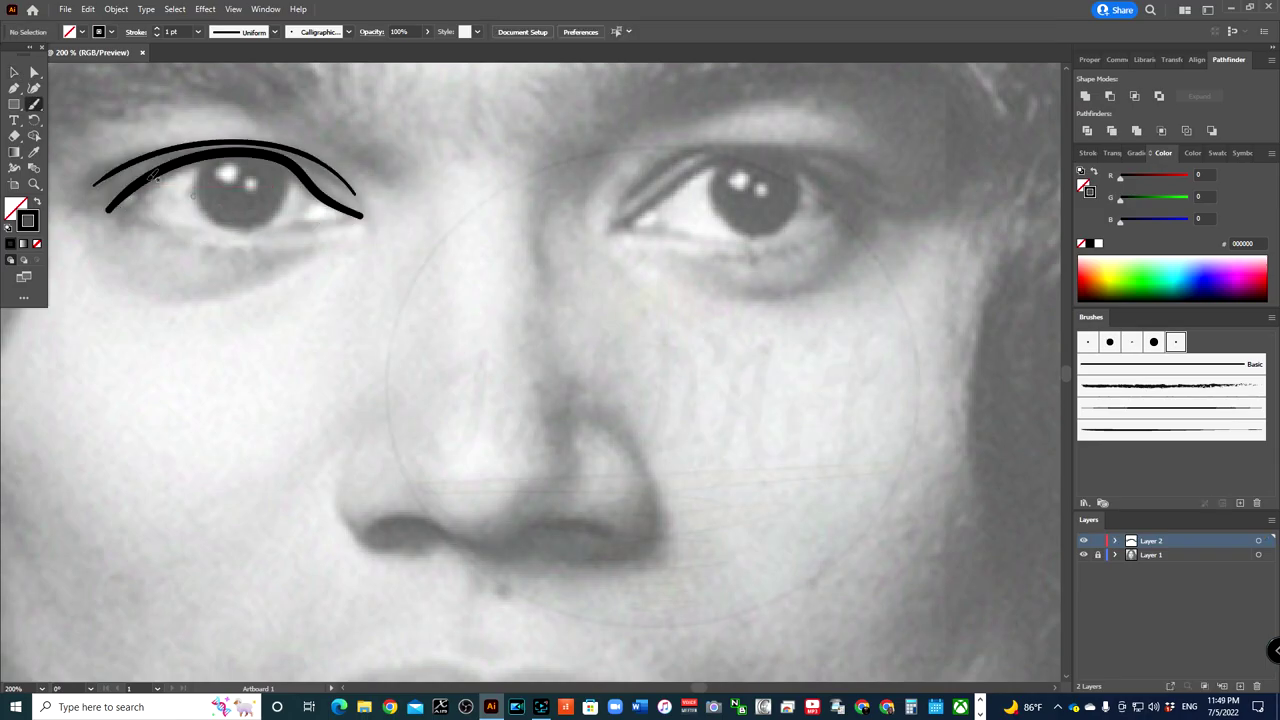
{"action": "mouse_move", "coordinate": [110, 208]}
{"action": "left_mouse_down"}
{"action": "mouse_move", "coordinate": [150, 224]}
{"action": "mouse_move", "coordinate": [362, 215]}
{"action": "left_mouse_up"}
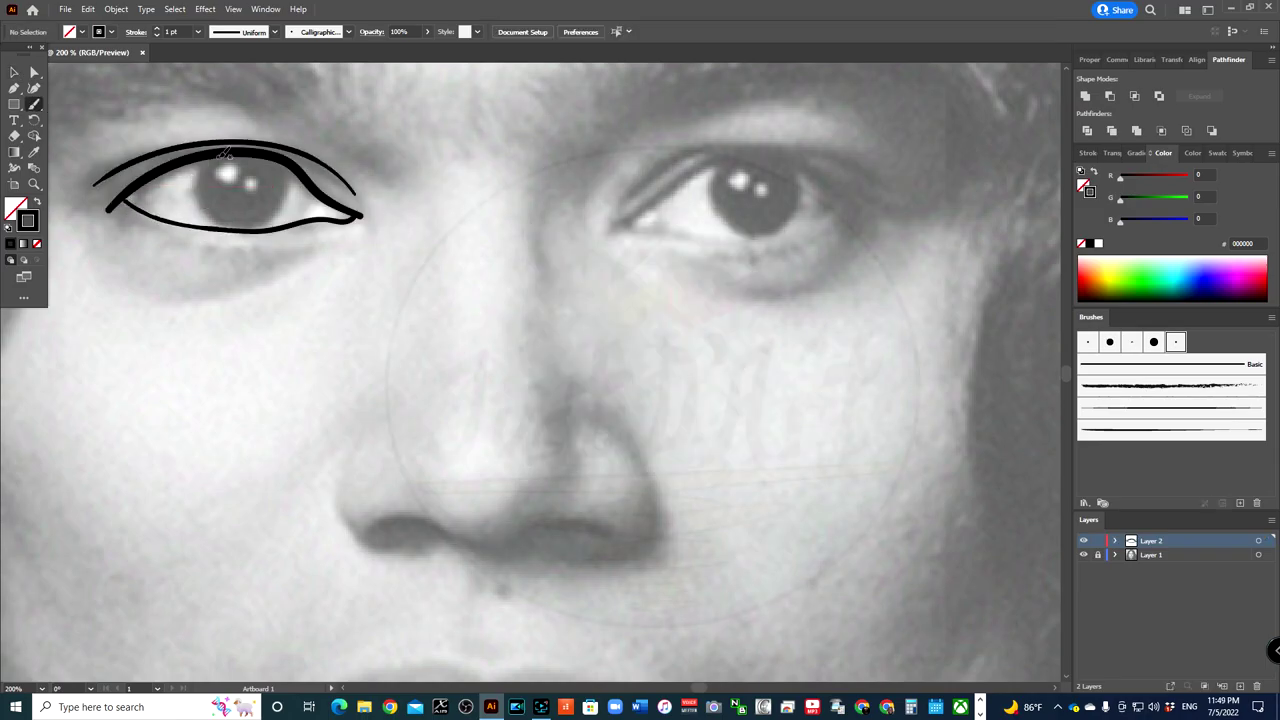
- Paint solid black irises and lid corners in both eyes with the Blob Brush
{"action": "key", "text": "shift+x"}
{"action": "left_click_drag", "start_coordinate": [210, 185], "coordinate": [215, 180]}
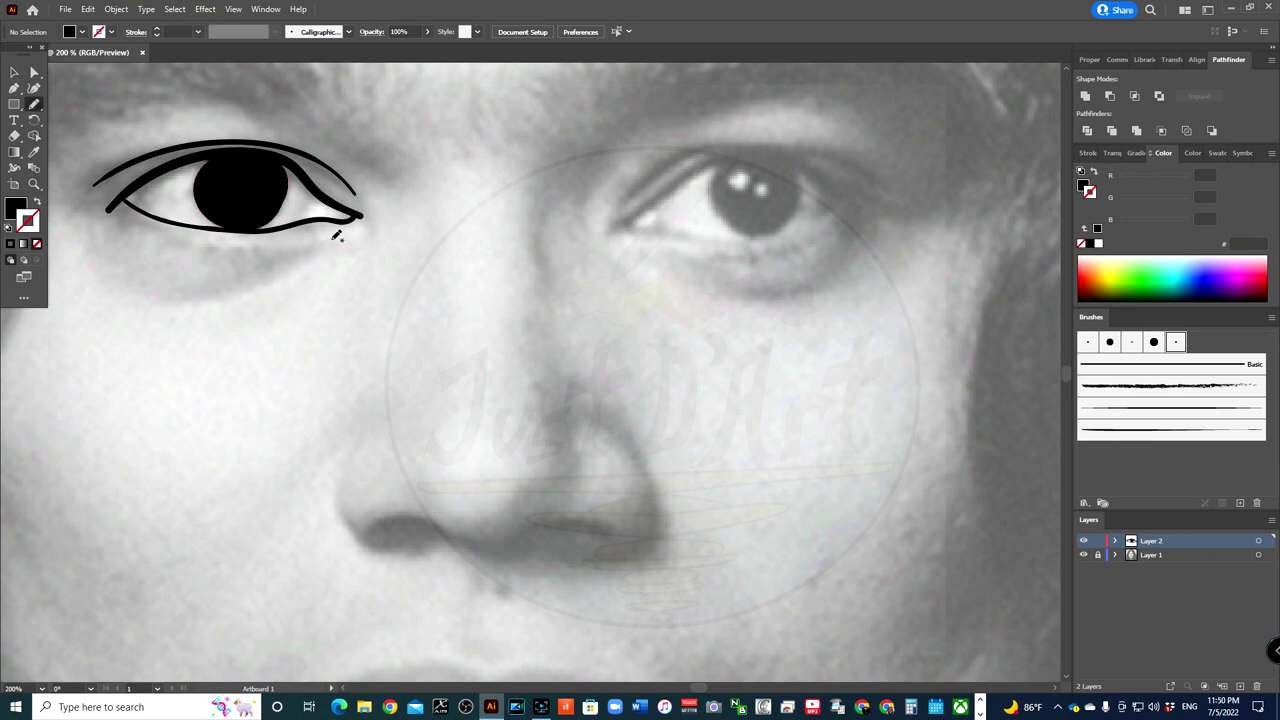
{"action": "left_click_drag", "start_coordinate": [128, 199], "coordinate": [140, 212]}
{"action": "left_click_drag", "start_coordinate": [312, 188], "coordinate": [352, 216]}
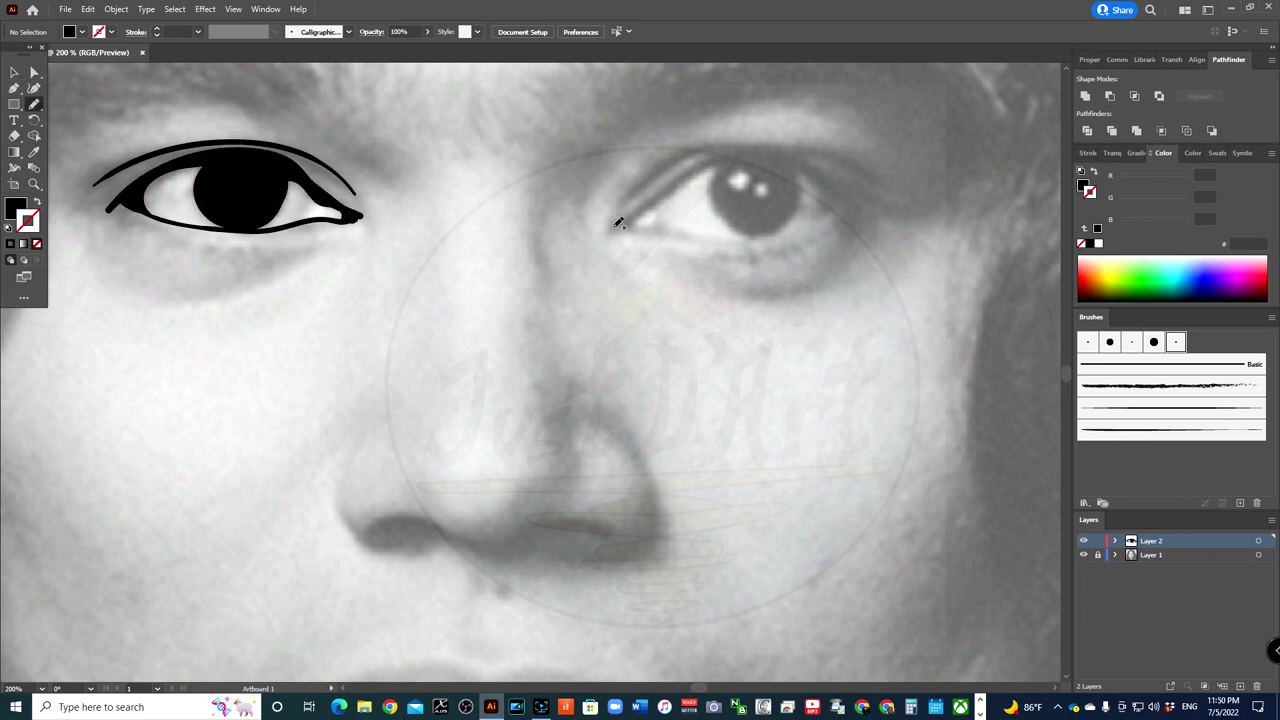
{"action": "left_click_drag", "start_coordinate": [726, 163], "coordinate": [633, 222]}
{"action": "key", "text": "shift+x"}
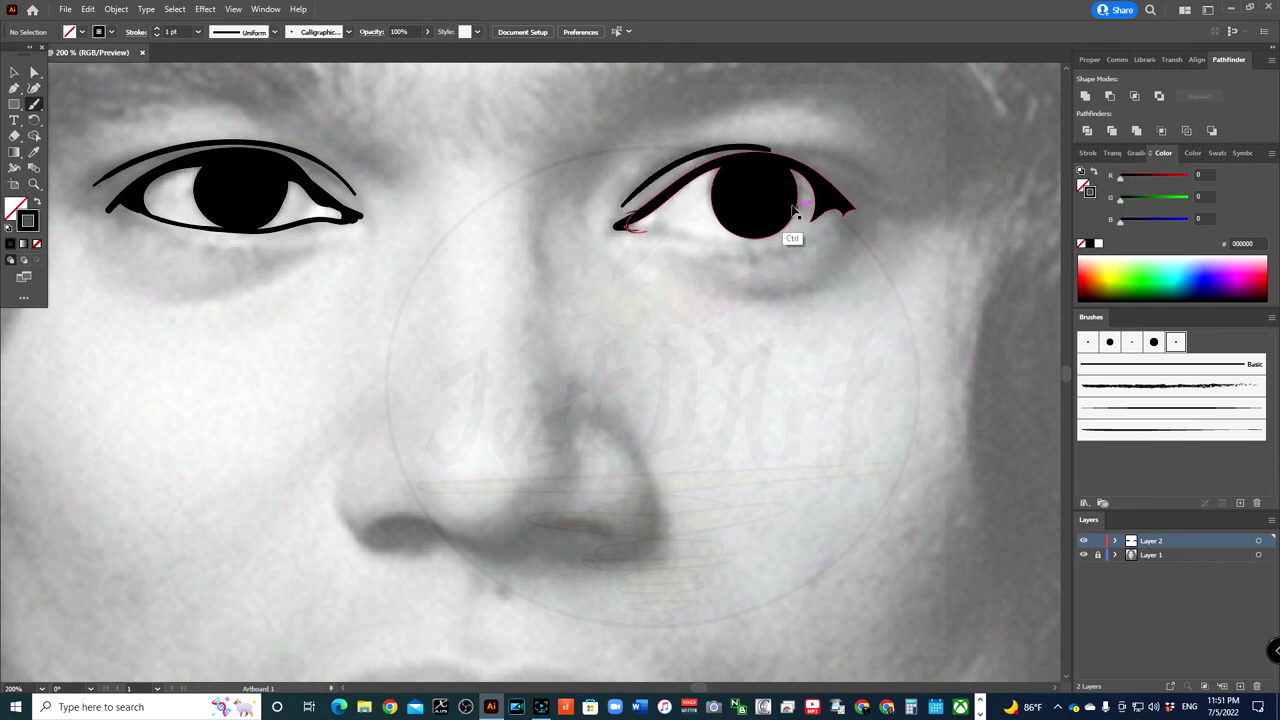
- Sketch strokes around the right eye, undoing the stray ones
{"action": "left_click_drag", "start_coordinate": [620, 207], "coordinate": [860, 170]}
{"action": "left_click_drag", "start_coordinate": [585, 355], "coordinate": [725, 355]}
{"action": "key", "text": "ctrl+z"}
{"action": "key", "text": "ctrl+z"}
{"action": "key", "text": "ctrl+z"}
{"action": "key", "text": "ctrl+z"}
{"action": "left_click_drag", "start_coordinate": [662, 400], "coordinate": [816, 399]}
- Adjust the Calligraphic brush options, testing and undoing strokes below the right eye
{"action": "double_click", "coordinate": [1175, 342]}
{"action": "left_click", "coordinate": [686, 457]}
{"action": "left_click", "coordinate": [713, 460]}
{"action": "left_click_drag", "start_coordinate": [722, 390], "coordinate": [860, 330]}
{"action": "left_click_drag", "start_coordinate": [775, 450], "coordinate": [975, 430]}
{"action": "key", "text": "v"}
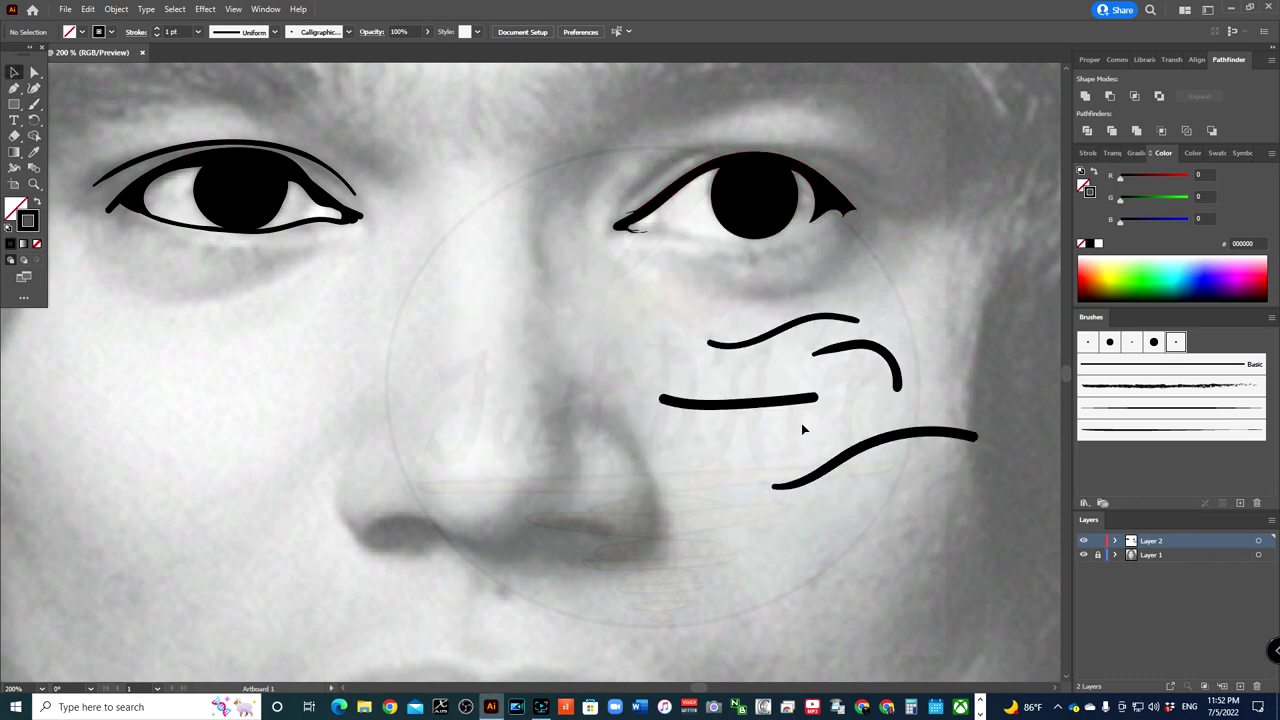
{"action": "key", "text": "ctrl+z"}
{"action": "key", "text": "ctrl+z"}
{"action": "key", "text": "ctrl+z"}
{"action": "double_click", "coordinate": [1175, 342]}
{"action": "left_click", "coordinate": [800, 376]}
{"action": "key", "text": "Return"}
{"action": "key", "text": "b"}
- Redraw the right eye's upper lid line thicker, checking it against the photo
{"action": "mouse_move", "coordinate": [614, 210]}
{"action": "left_mouse_down"}
{"action": "mouse_move", "coordinate": [729, 143]}
{"action": "mouse_move", "coordinate": [889, 196]}
{"action": "left_mouse_up"}
{"action": "key", "text": "v"}
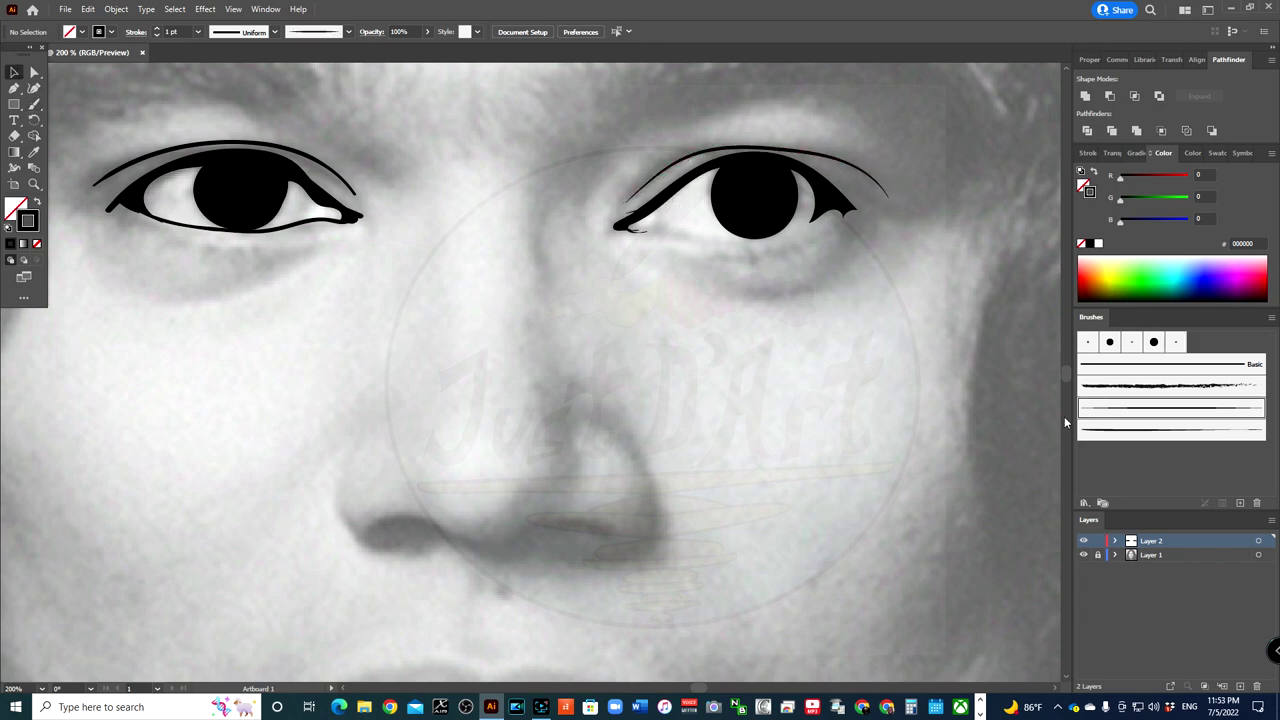
{"action": "left_click", "coordinate": [1083, 540]}
{"action": "left_click_drag", "start_coordinate": [690, 168], "coordinate": [850, 152]}
{"action": "key", "text": "v"}
{"action": "key", "text": "v"}
{"action": "left_click", "coordinate": [285, 146]}
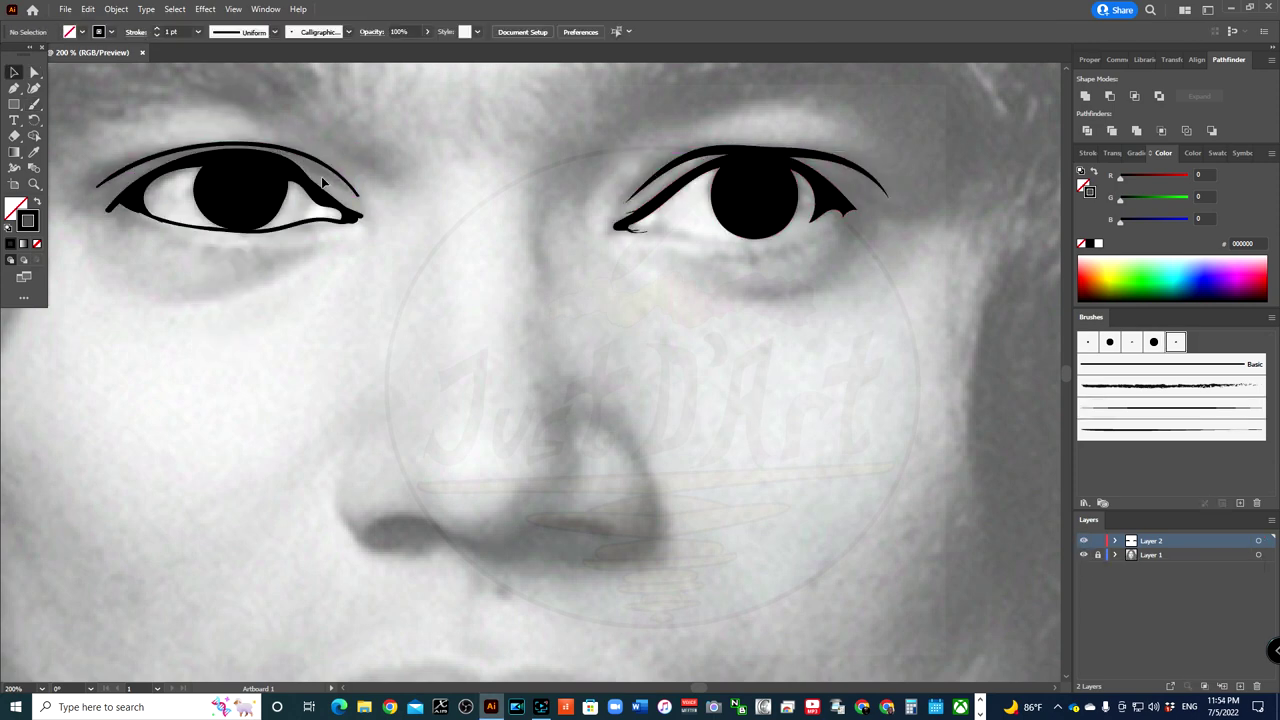
{"action": "left_click", "coordinate": [518, 408]}
- Draw the right eye's lower lid and a small inner-corner stroke
{"action": "left_click_drag", "start_coordinate": [695, 233], "coordinate": [842, 214]}
{"action": "mouse_move", "coordinate": [624, 226]}
{"action": "left_mouse_down"}
{"action": "mouse_move", "coordinate": [790, 240]}
{"action": "mouse_move", "coordinate": [868, 210]}
{"action": "left_mouse_up"}
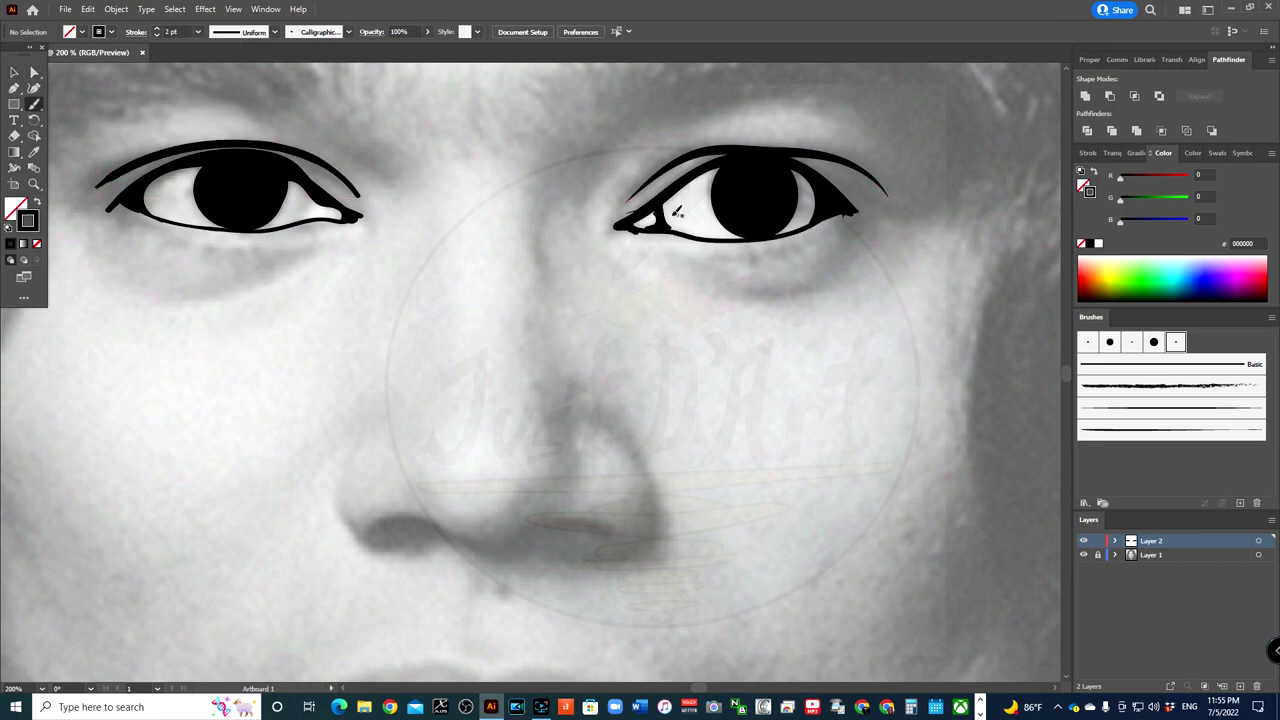
{"action": "key", "text": "ctrl+minus"}
{"action": "key", "text": "ctrl+plus"}
{"action": "key", "text": "ctrl+plus"}
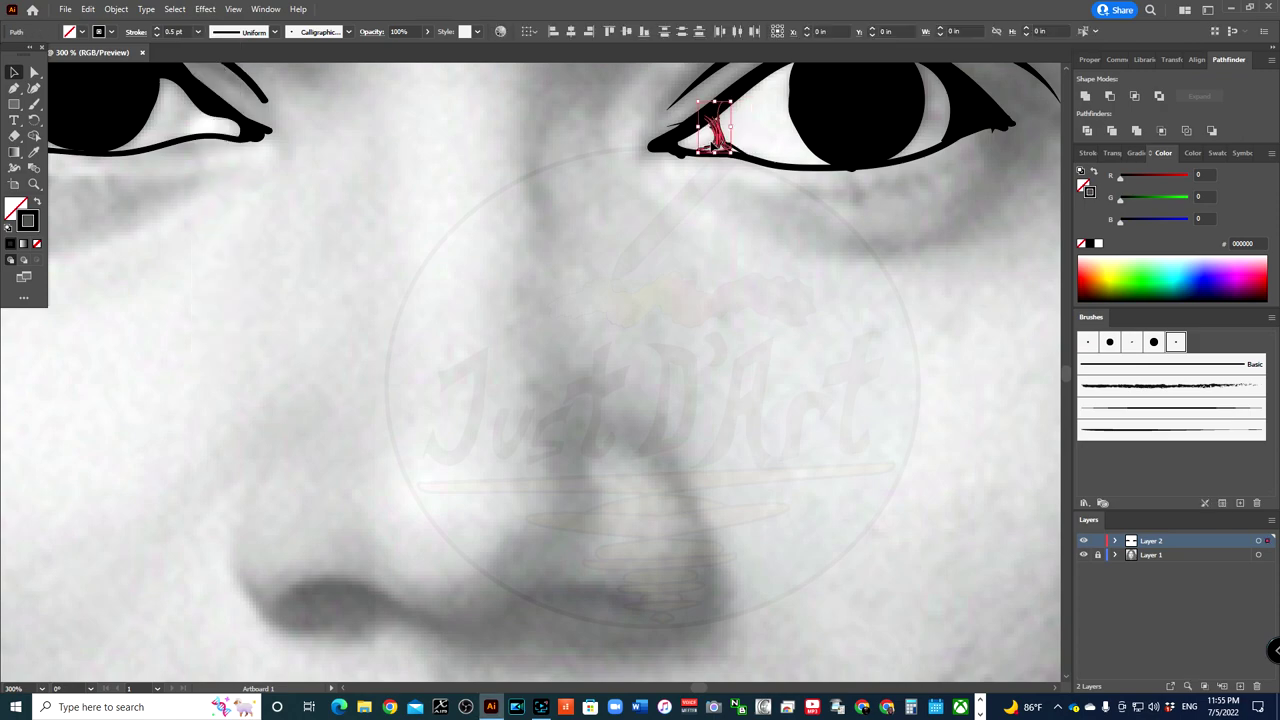
{"action": "key", "text": "v"}
{"action": "key", "text": "b"}
{"action": "left_click_drag", "start_coordinate": [676, 150], "coordinate": [738, 120]}
{"action": "key", "text": "ctrl+0"}
{"action": "key", "text": "ctrl+plus"}
{"action": "key", "text": "ctrl+plus"}
{"action": "key", "text": "ctrl+plus"}
{"action": "key", "text": "shift+x"}
- Draw thin 0.25 pt creases under both eyes
{"action": "key", "text": "x"}
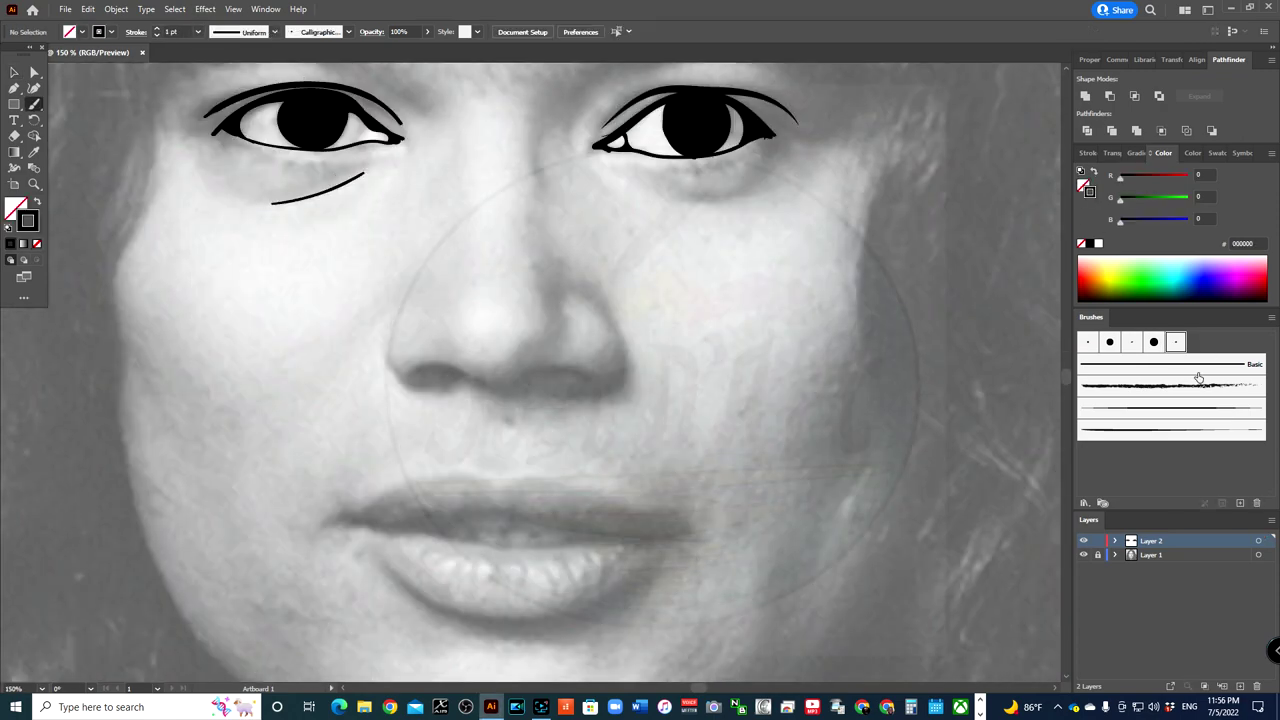
{"action": "left_click", "coordinate": [712, 462]}
{"action": "left_click_drag", "start_coordinate": [278, 202], "coordinate": [373, 167]}
{"action": "left_click", "coordinate": [198, 31]}
{"action": "left_click_drag", "start_coordinate": [665, 192], "coordinate": [762, 194]}
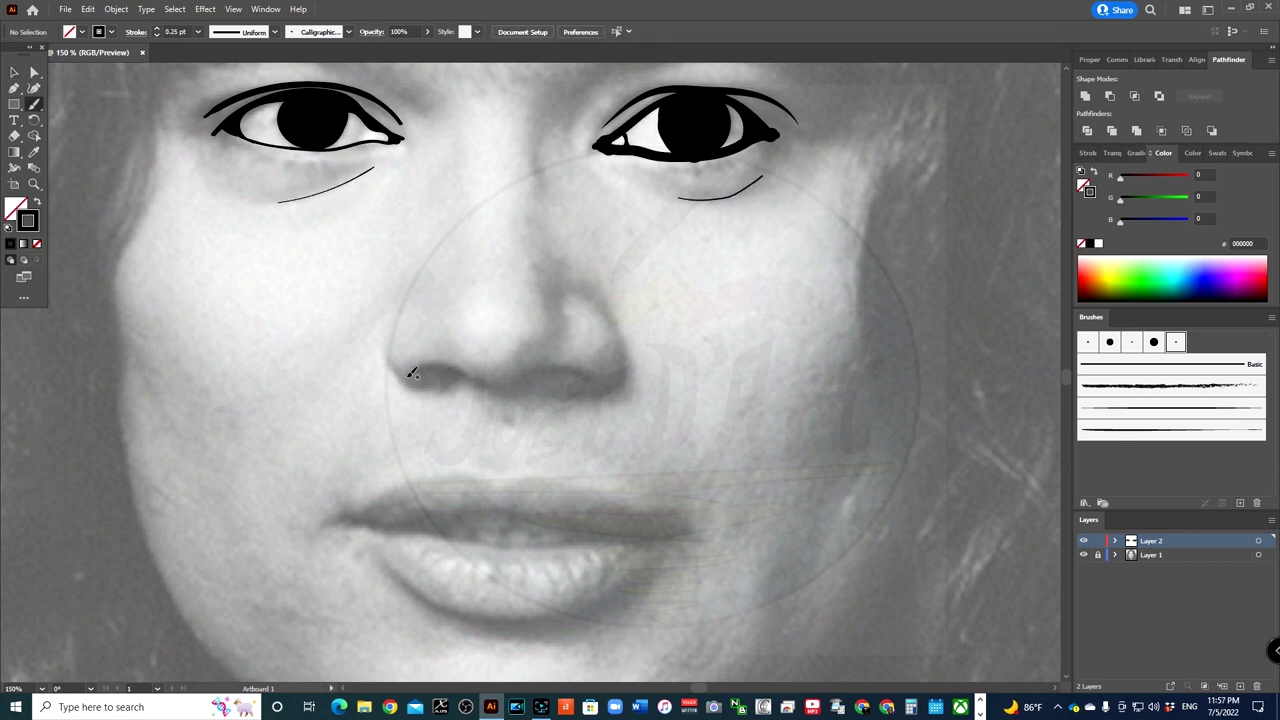
- Set the stroke to 0.75 pt and draw the nose's nostril line
{"action": "key", "text": "ctrl+plus"}
{"action": "left_click", "coordinate": [198, 31]}
{"action": "left_click", "coordinate": [215, 78]}
{"action": "left_click_drag", "start_coordinate": [368, 374], "coordinate": [597, 368]}
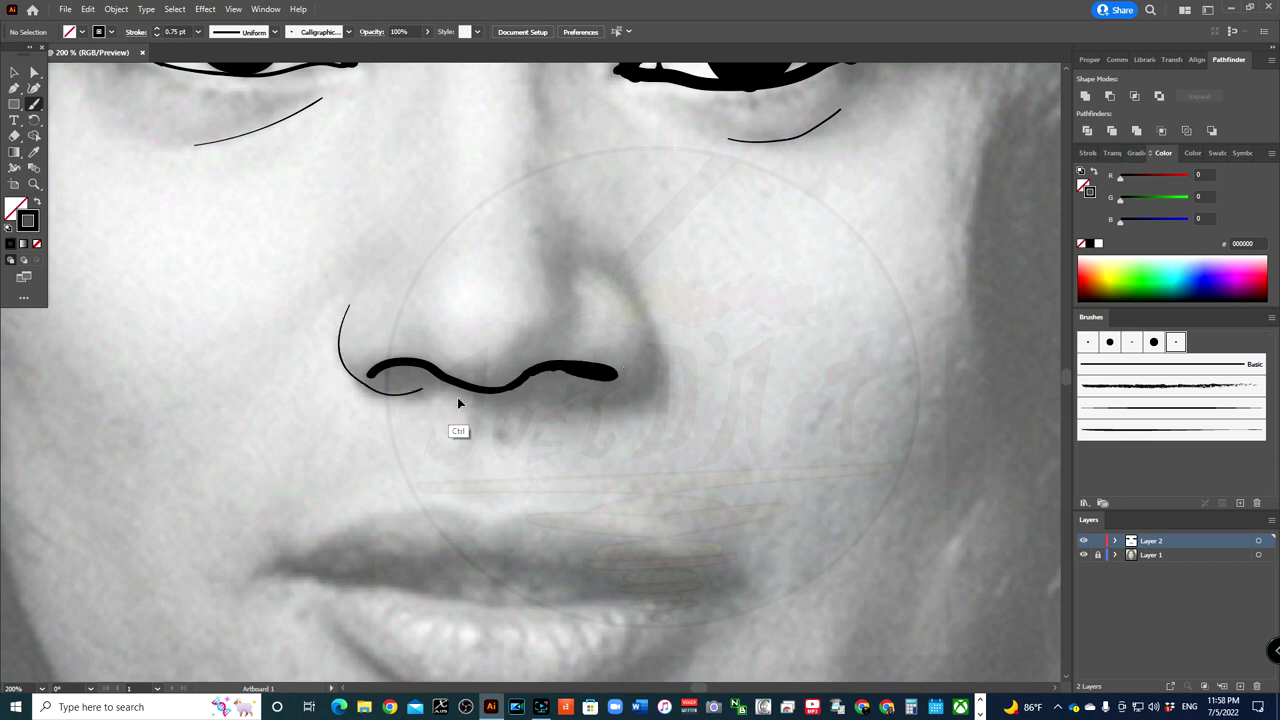
{"action": "key", "text": "Return"}
{"action": "key", "text": "Return"}
- Thicken the nostril line with a black-filled Blob Brush stroke
{"action": "key", "text": "ctrl+minus"}
{"action": "key", "text": "ctrl+minus"}
{"action": "key", "text": "ctrl+minus"}
{"action": "key", "text": "ctrl+plus"}
{"action": "key", "text": "ctrl+plus"}
{"action": "key", "text": "ctrl+plus"}
{"action": "key", "text": "b"}
{"action": "key", "text": "shift+x"}
{"action": "left_click_drag", "start_coordinate": [290, 374], "coordinate": [617, 381]}
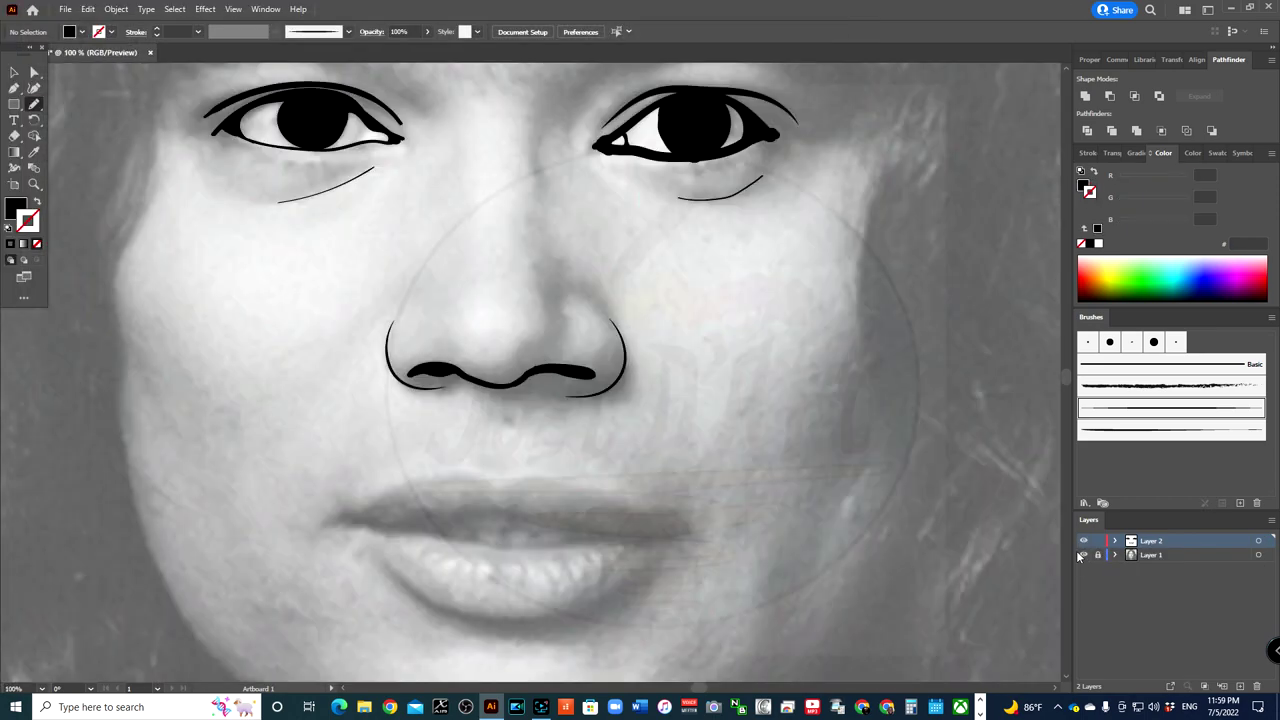
{"action": "key", "text": "shift+x"}
- Draw the upper lip outline across the mouth
{"action": "key", "text": "ctrl+minus"}
{"action": "key", "text": "ctrl+minus"}
{"action": "key", "text": "ctrl+minus"}
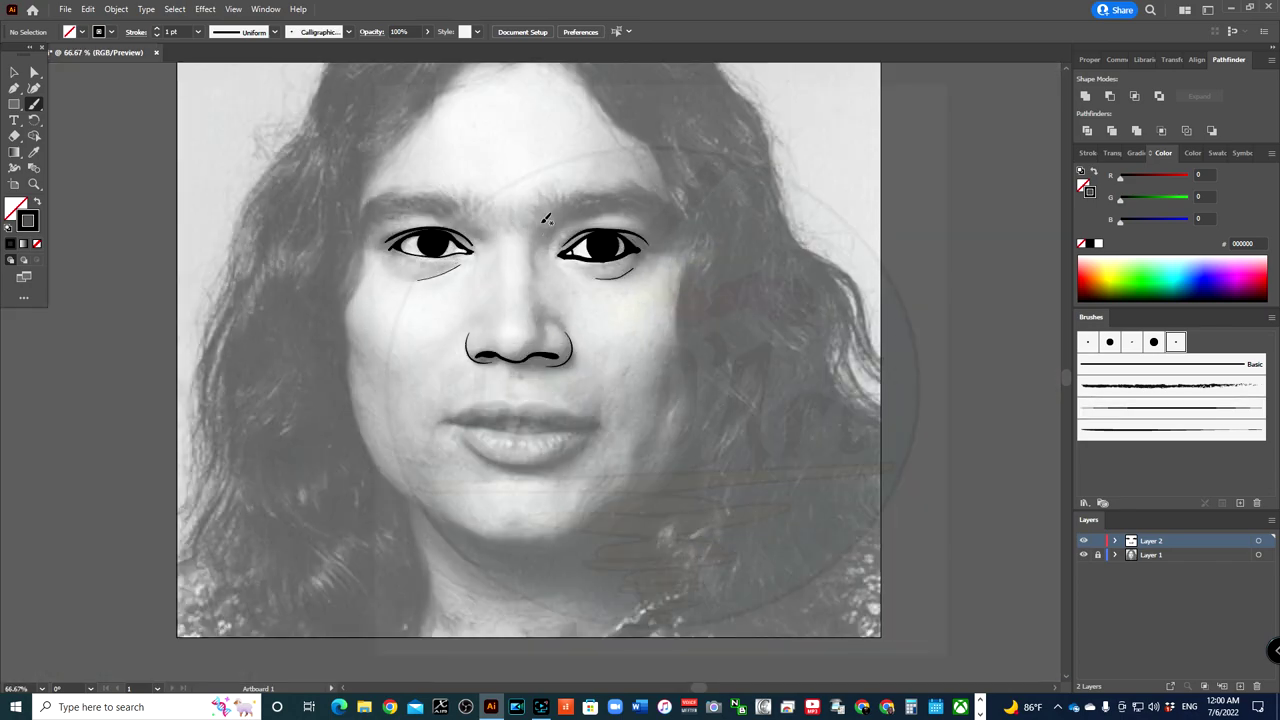
{"action": "key", "text": "ctrl+plus"}
{"action": "key", "text": "ctrl+plus"}
{"action": "key", "text": "ctrl+plus"}
{"action": "scroll", "coordinate": [490, 430], "scroll_direction": "down", "scroll_amount": 5}
{"action": "mouse_move", "coordinate": [116, 363]}
{"action": "left_mouse_down"}
{"action": "mouse_move", "coordinate": [251, 286]}
{"action": "mouse_move", "coordinate": [805, 332]}
{"action": "mouse_move", "coordinate": [848, 380]}
{"action": "mouse_move", "coordinate": [830, 388]}
{"action": "left_mouse_up"}
- Reset the Paintbrush options and draw the line between the lips
{"action": "key", "text": "ctrl+z"}
{"action": "double_click", "coordinate": [34, 103]}
{"action": "left_click", "coordinate": [646, 432]}
{"action": "mouse_move", "coordinate": [186, 360]}
{"action": "left_mouse_down"}
{"action": "mouse_move", "coordinate": [398, 345]}
{"action": "mouse_move", "coordinate": [828, 390]}
{"action": "left_mouse_up"}
{"action": "left_click_drag", "start_coordinate": [242, 376], "coordinate": [790, 407]}
{"action": "left_click_drag", "start_coordinate": [234, 434], "coordinate": [508, 548]}
- Draw the curved lower lip outline, undoing stray strokes
{"action": "key", "text": "ctrl+z"}
{"action": "scroll", "coordinate": [371, 611], "scroll_direction": "down", "scroll_amount": 3}
{"action": "mouse_move", "coordinate": [245, 340]}
{"action": "left_mouse_down"}
{"action": "mouse_move", "coordinate": [313, 393]}
{"action": "mouse_move", "coordinate": [828, 296]}
{"action": "left_mouse_up"}
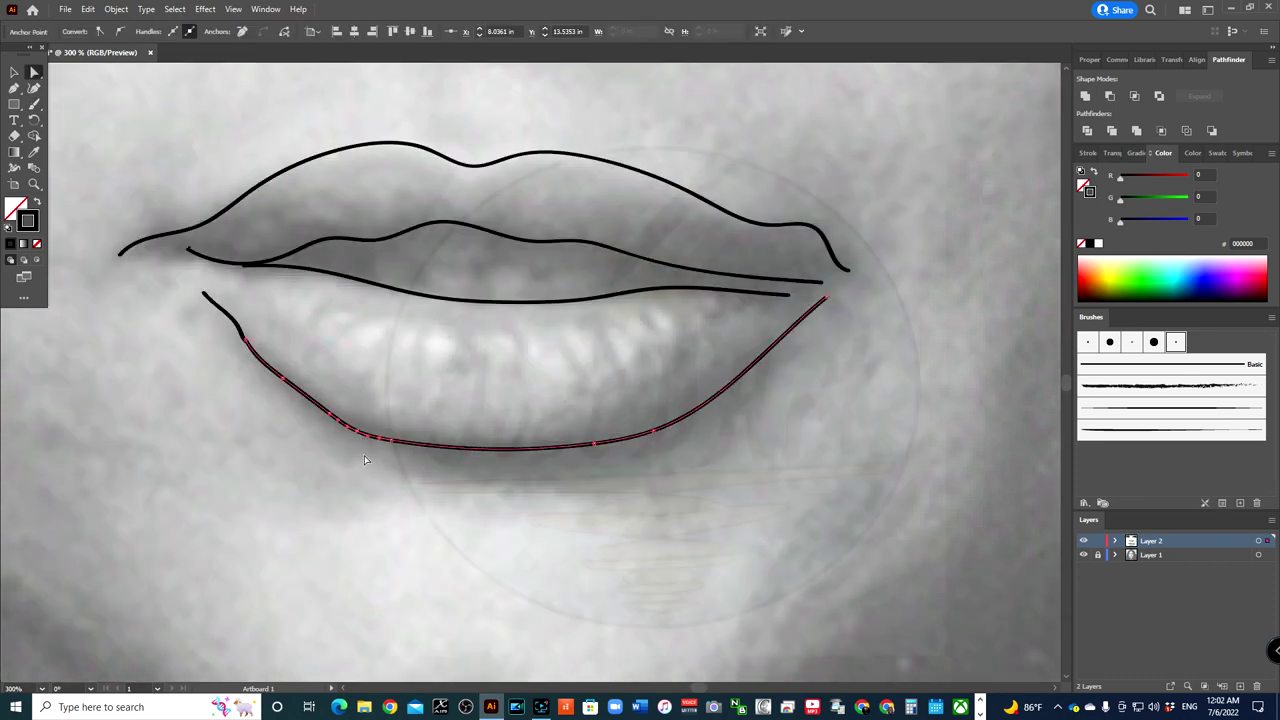
{"action": "key", "text": "ctrl+z"}
{"action": "left_click_drag", "start_coordinate": [246, 343], "coordinate": [343, 423]}
{"action": "key", "text": "ctrl+z"}
{"action": "mouse_move", "coordinate": [193, 270]}
{"action": "left_mouse_down"}
{"action": "mouse_move", "coordinate": [284, 370]}
{"action": "mouse_move", "coordinate": [850, 270]}
{"action": "left_mouse_up"}
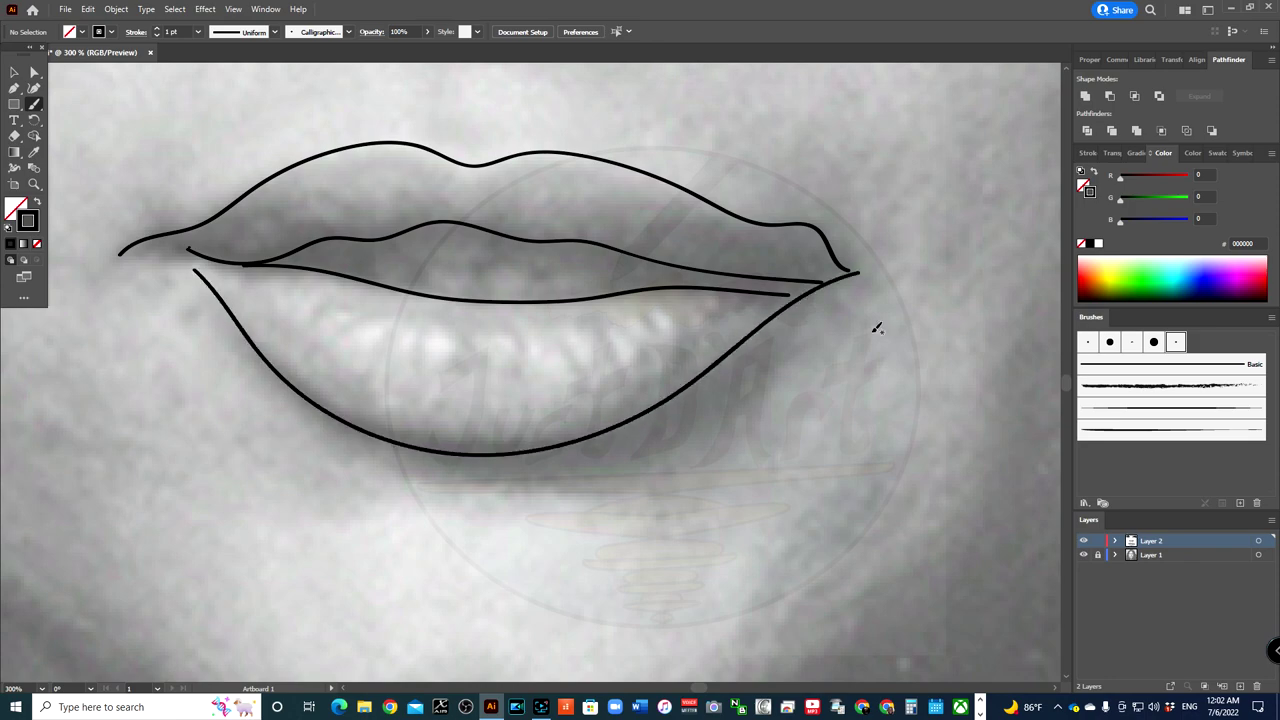
- Reshape a segment of the upper lip outline with the Direct Selection tool
{"action": "key", "text": "ctrl+0"}
{"action": "scroll", "coordinate": [500, 330], "scroll_direction": "up", "scroll_amount": 5}
{"action": "key", "text": "a"}
{"action": "left_click_drag", "start_coordinate": [643, 258], "coordinate": [700, 280]}
{"action": "left_click", "coordinate": [803, 278]}
{"action": "left_click", "coordinate": [276, 287]}
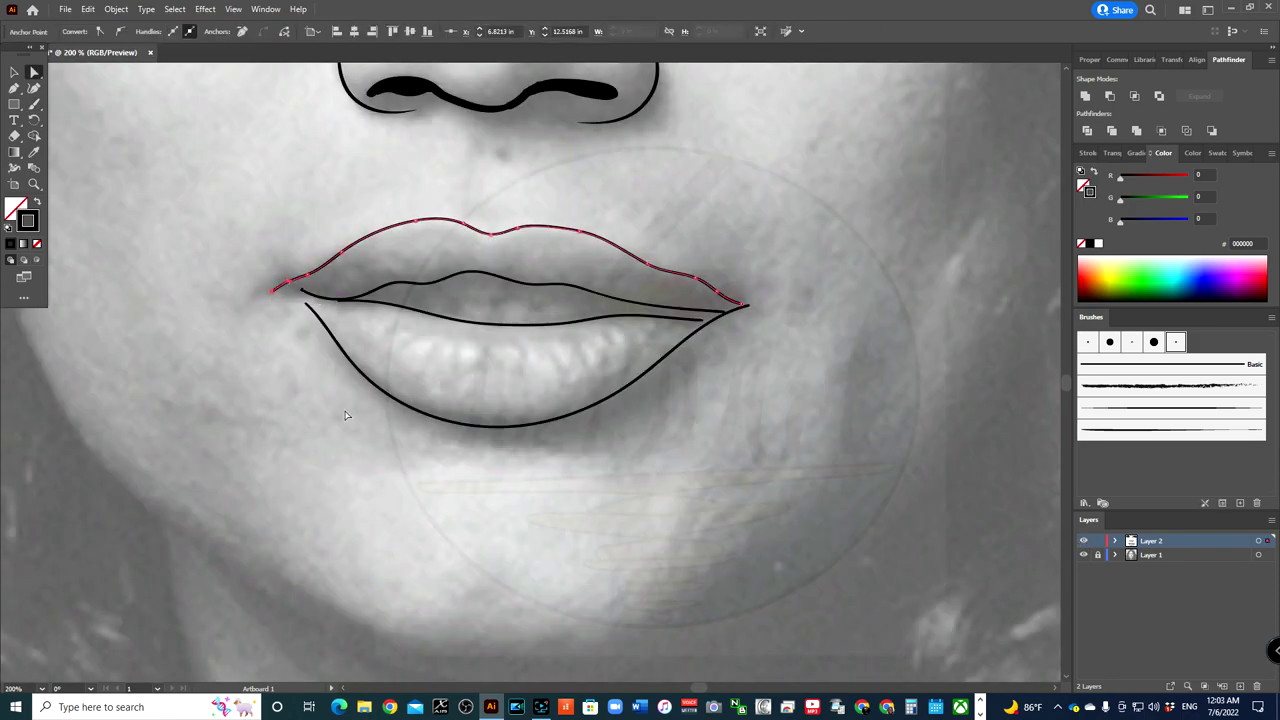
{"action": "scroll", "coordinate": [276, 287], "scroll_direction": "left", "scroll_amount": 5}
{"action": "scroll", "coordinate": [276, 287], "scroll_direction": "left", "scroll_amount": 5}
{"action": "key", "text": "ctrl+plus"}
{"action": "scroll", "coordinate": [569, 223], "scroll_direction": "right", "scroll_amount": 3}
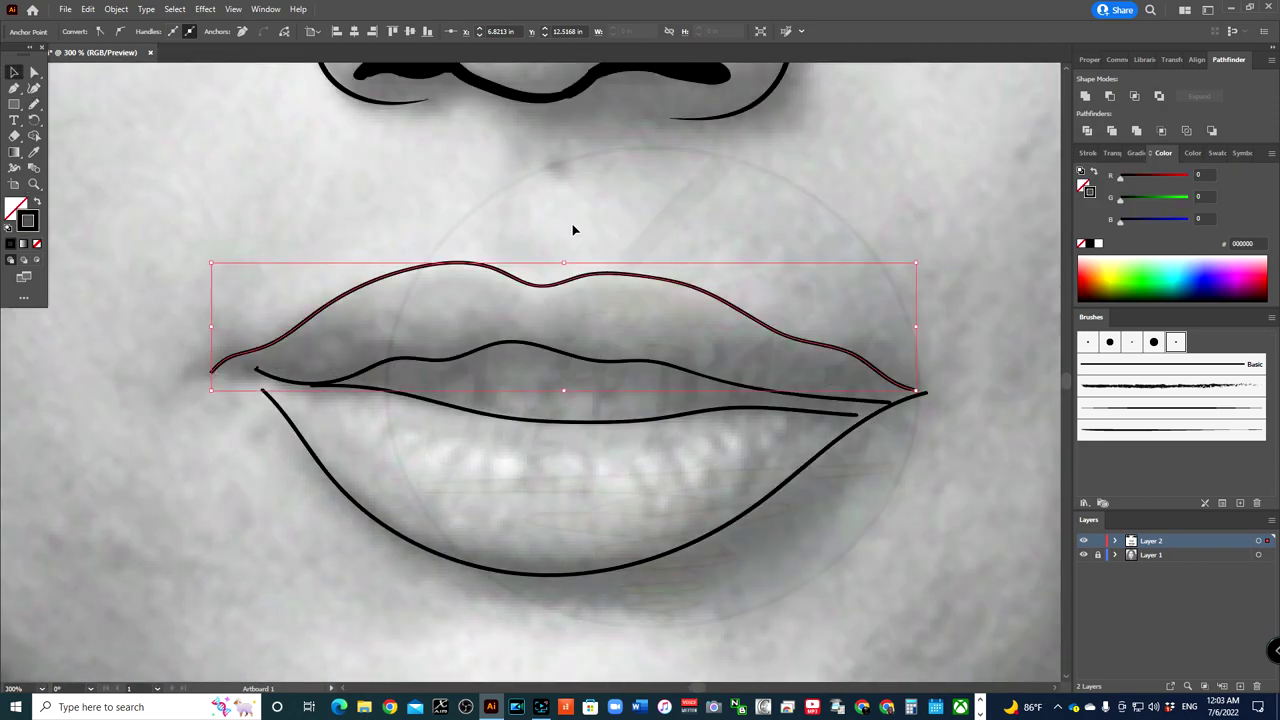
{"action": "key", "text": "ctrl+shift+a"}
- Add a short stroke at the left mouth corner
{"action": "key", "text": "b"}
{"action": "left_click_drag", "start_coordinate": [328, 388], "coordinate": [312, 384]}
{"action": "key", "text": "ctrl+1"}
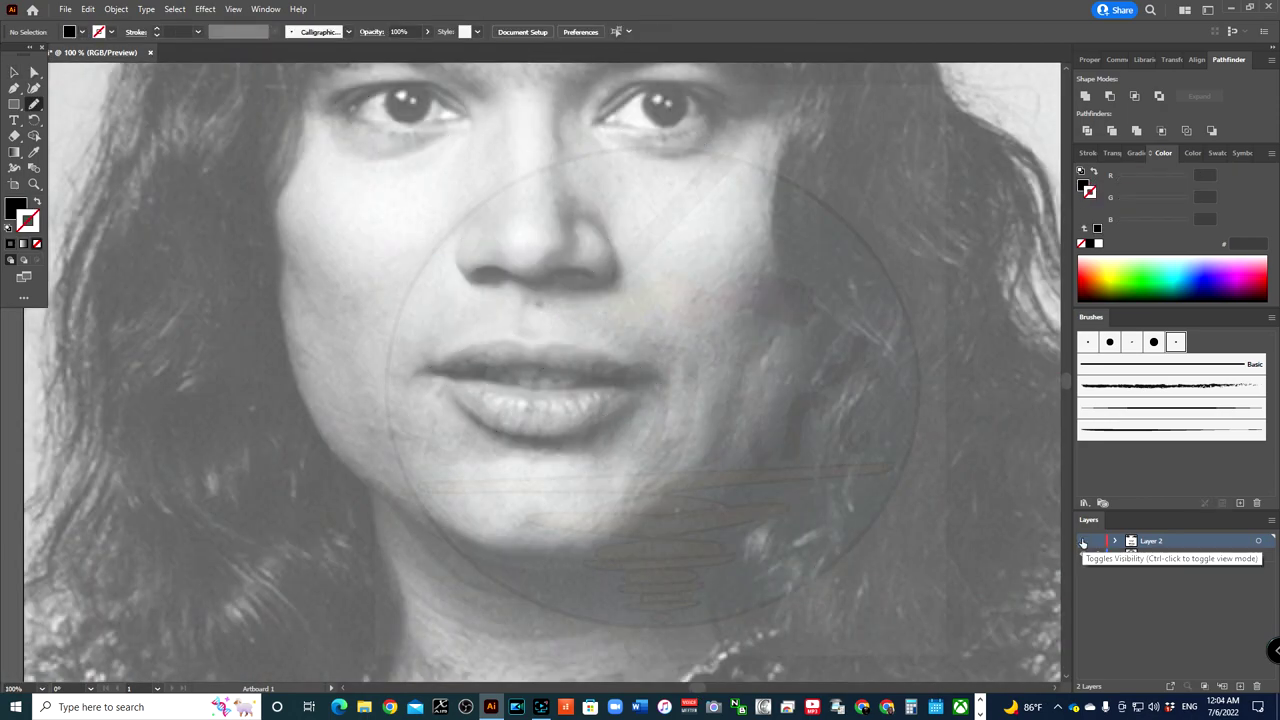
- Pull the inner lip line toward the right mouth corner, undoing a stray stroke
{"action": "left_click_drag", "start_coordinate": [586, 379], "coordinate": [650, 382]}
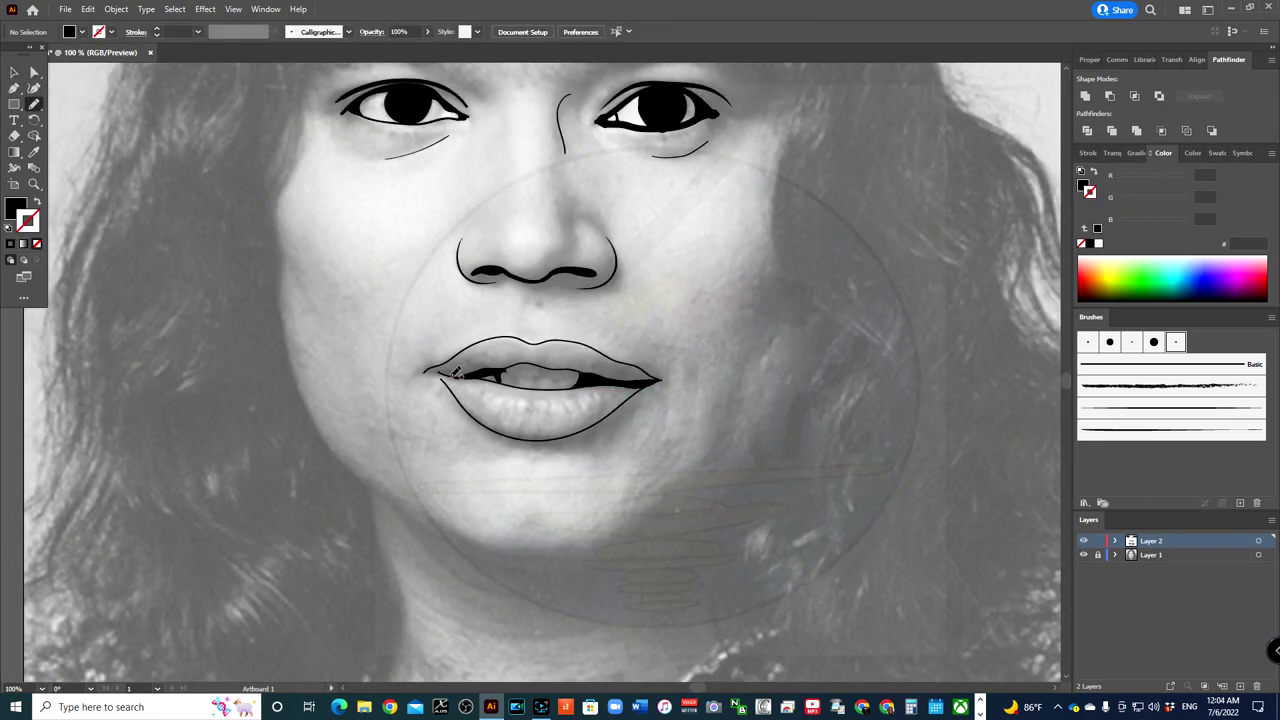
{"action": "scroll", "coordinate": [531, 422], "scroll_direction": "down", "scroll_amount": 3}
{"action": "scroll", "coordinate": [531, 422], "scroll_direction": "up", "scroll_amount": 5}
{"action": "key", "text": "ctrl+z"}
{"action": "key", "text": "ctrl+z"}
{"action": "key", "text": "ctrl+z"}
{"action": "key", "text": "v"}
{"action": "left_click_drag", "start_coordinate": [855, 413], "coordinate": [916, 393]}
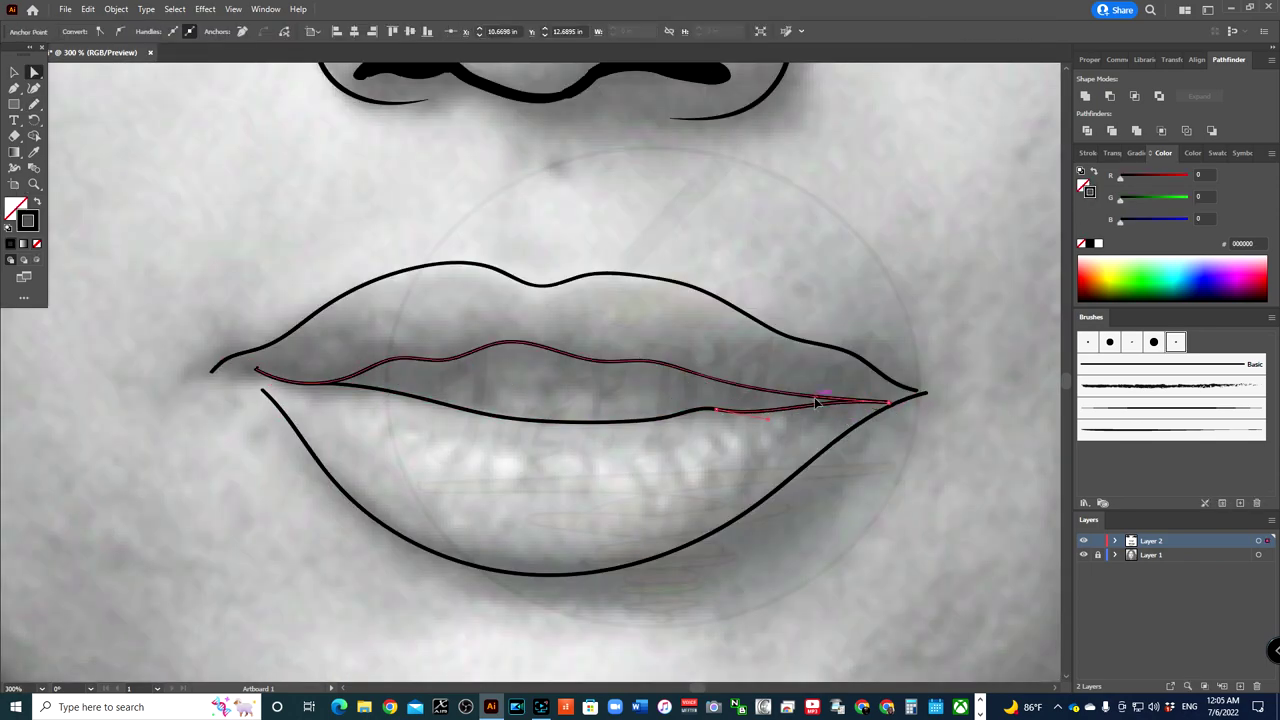
{"action": "left_click", "coordinate": [906, 402]}
{"action": "left_click", "coordinate": [952, 447]}
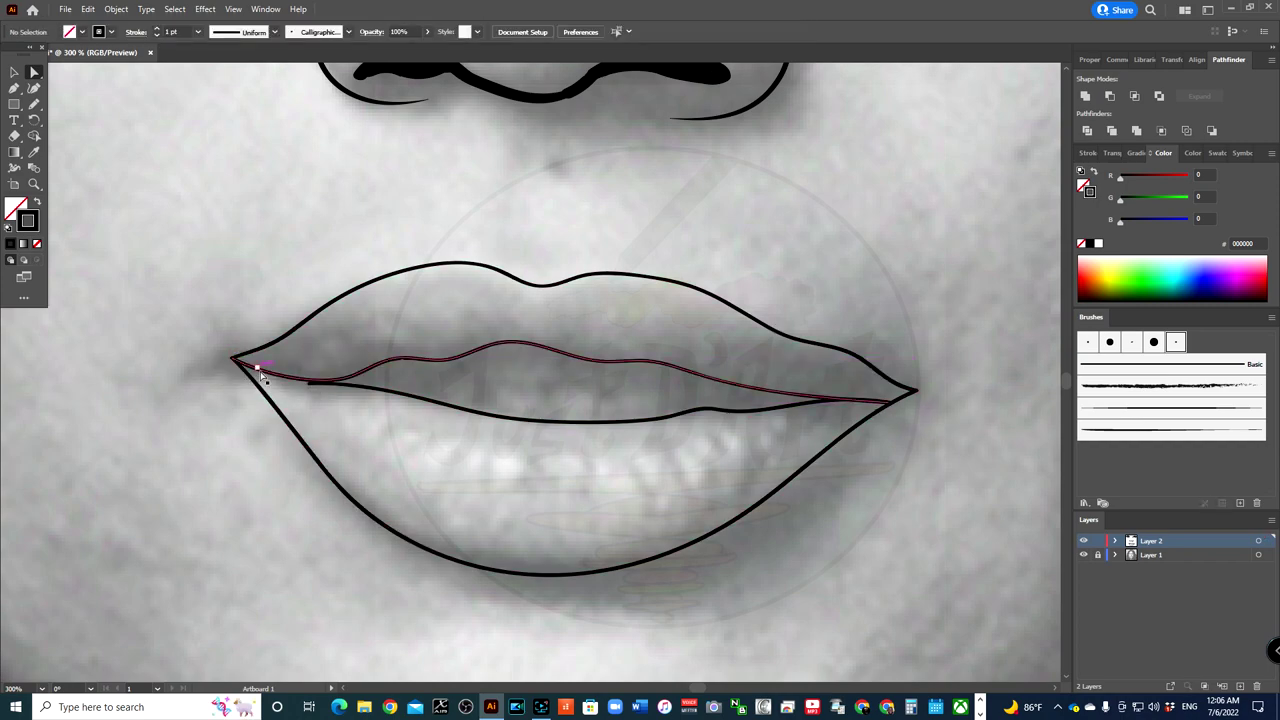
{"action": "scroll", "coordinate": [217, 363], "scroll_direction": "up", "scroll_amount": 3}
{"action": "left_click", "coordinate": [558, 395]}
{"action": "scroll", "coordinate": [558, 395], "scroll_direction": "up", "scroll_amount": 2}
{"action": "key", "text": "ctrl+shift+a"}
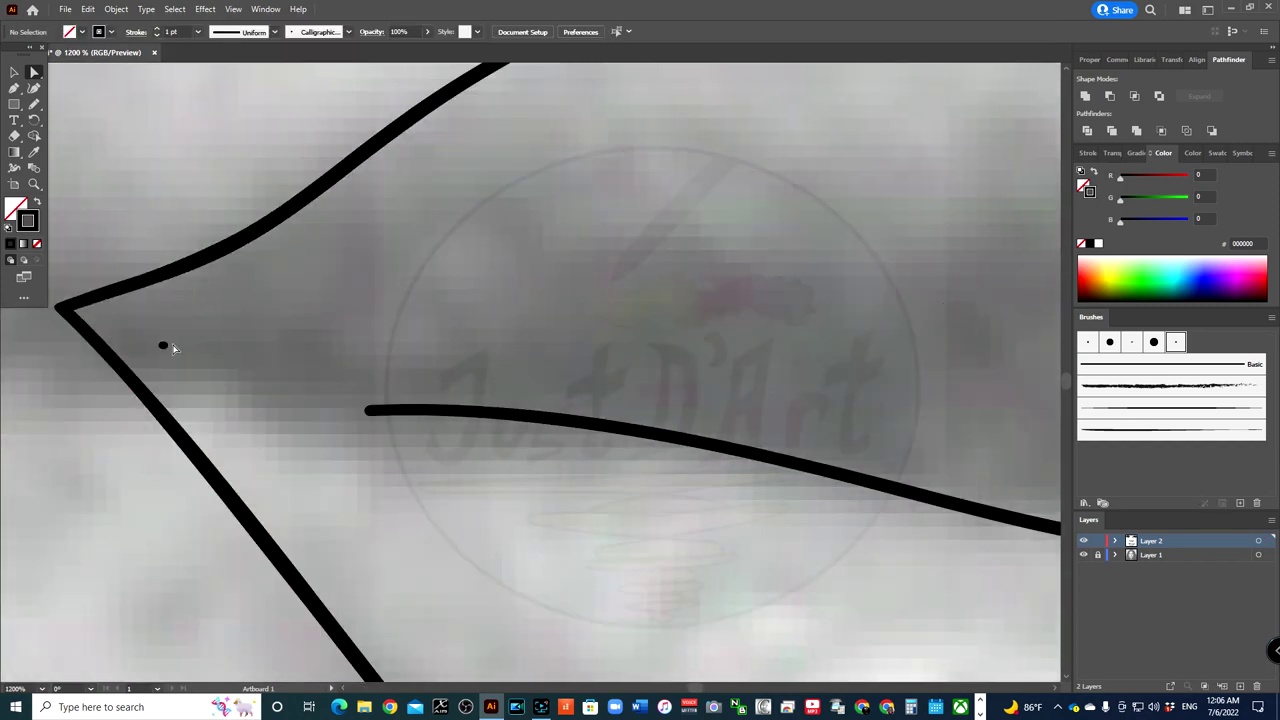
{"action": "scroll", "coordinate": [357, 405], "scroll_direction": "down", "scroll_amount": 5}
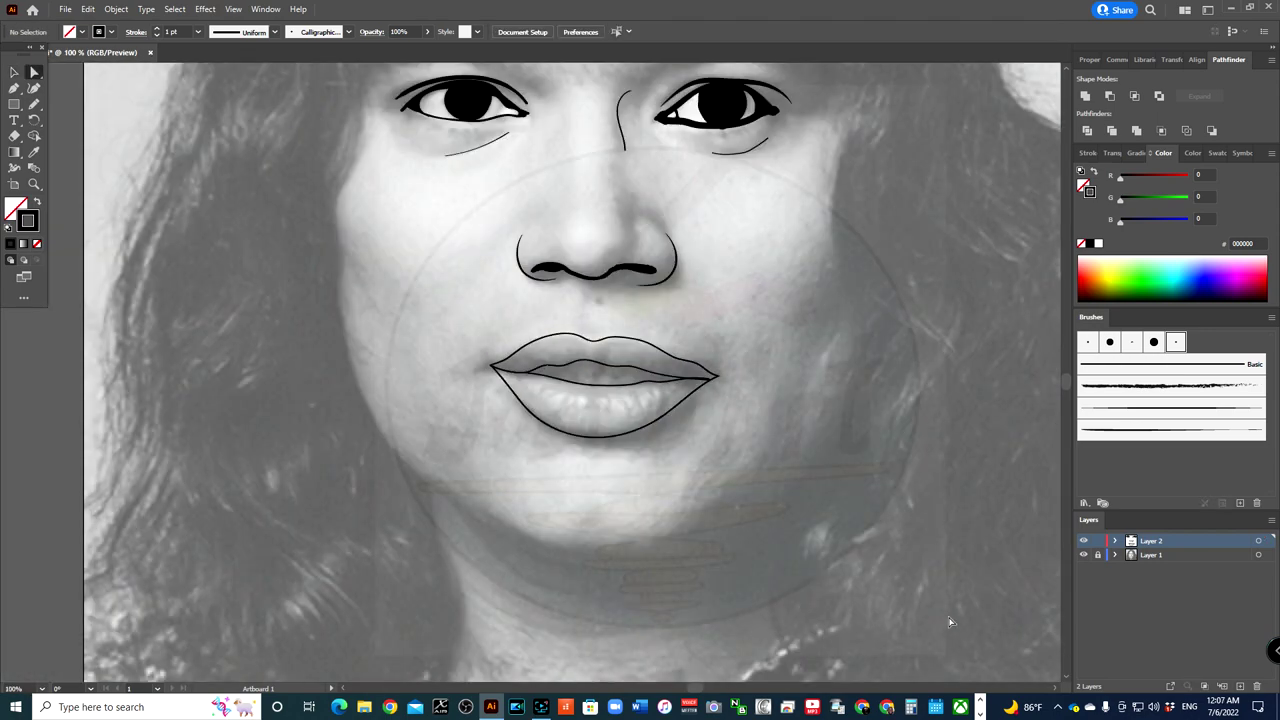
{"action": "scroll", "coordinate": [748, 380], "scroll_direction": "up", "scroll_amount": 5}
- Round off the upper lip's right corner point with the Direct Selection tool
{"action": "key", "text": "a"}
{"action": "left_click", "coordinate": [612, 398]}
{"action": "left_click", "coordinate": [700, 402]}
{"action": "scroll", "coordinate": [700, 402], "scroll_direction": "down", "scroll_amount": 5}
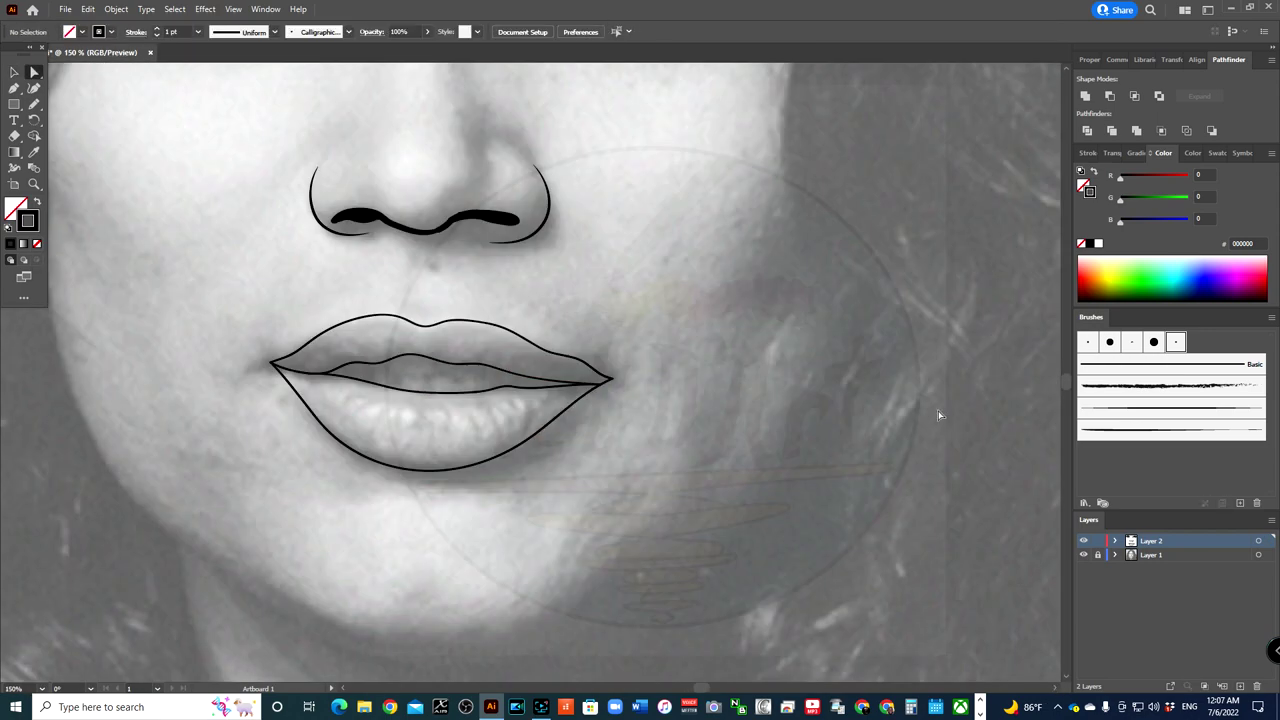
{"action": "scroll", "coordinate": [703, 368], "scroll_direction": "up", "scroll_amount": 5}
{"action": "left_click", "coordinate": [703, 368]}
{"action": "left_click_drag", "start_coordinate": [703, 368], "coordinate": [755, 392]}
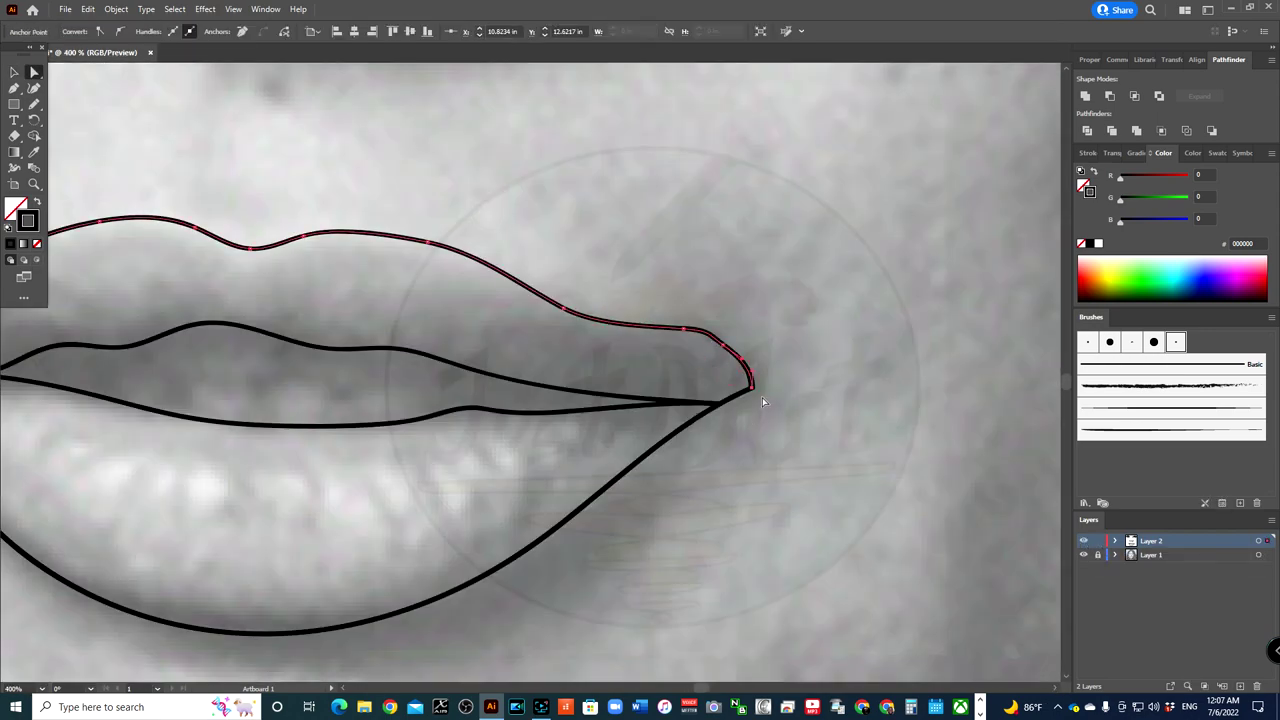
{"action": "left_click", "coordinate": [713, 410]}
{"action": "left_click", "coordinate": [772, 404]}
- Nudge the inner lip line's corner point slightly left to meet the outline
{"action": "scroll", "coordinate": [790, 440], "scroll_direction": "down", "scroll_amount": 5}
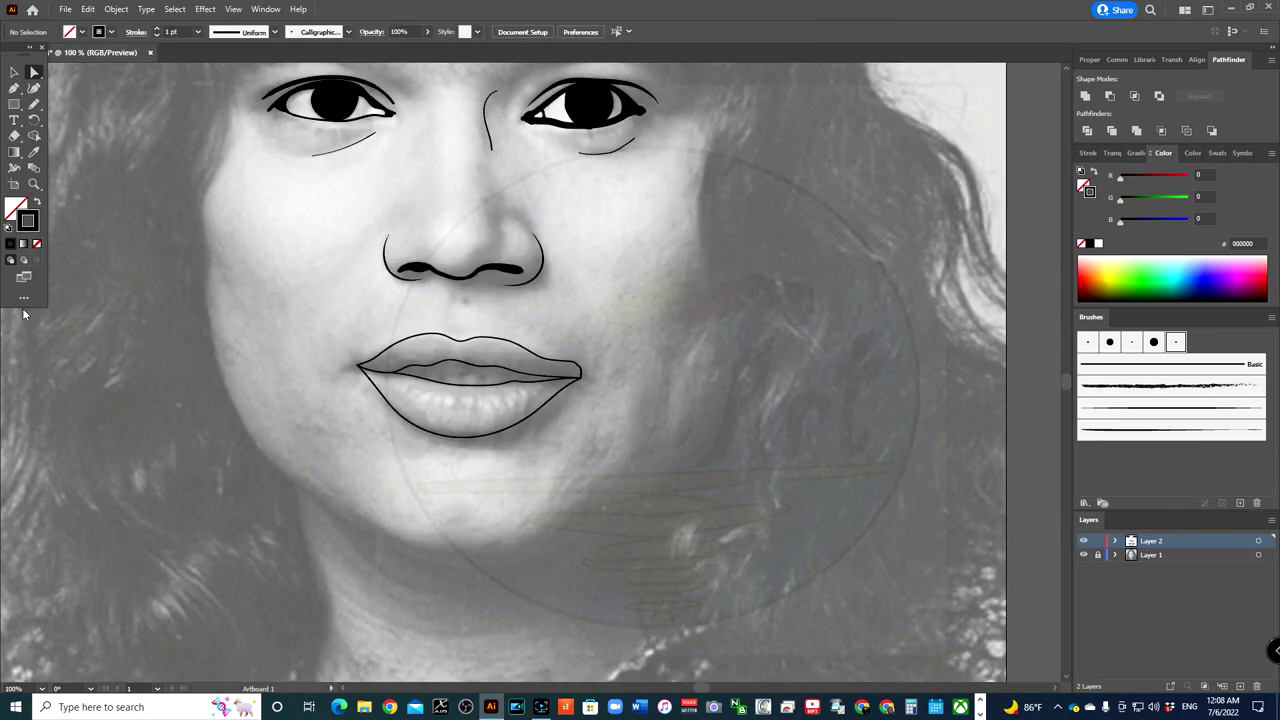
{"action": "left_click", "coordinate": [1083, 540]}
{"action": "scroll", "coordinate": [530, 373], "scroll_direction": "up", "scroll_amount": 3}
{"action": "scroll", "coordinate": [617, 347], "scroll_direction": "up", "scroll_amount": 2}
{"action": "left_click", "coordinate": [449, 386]}
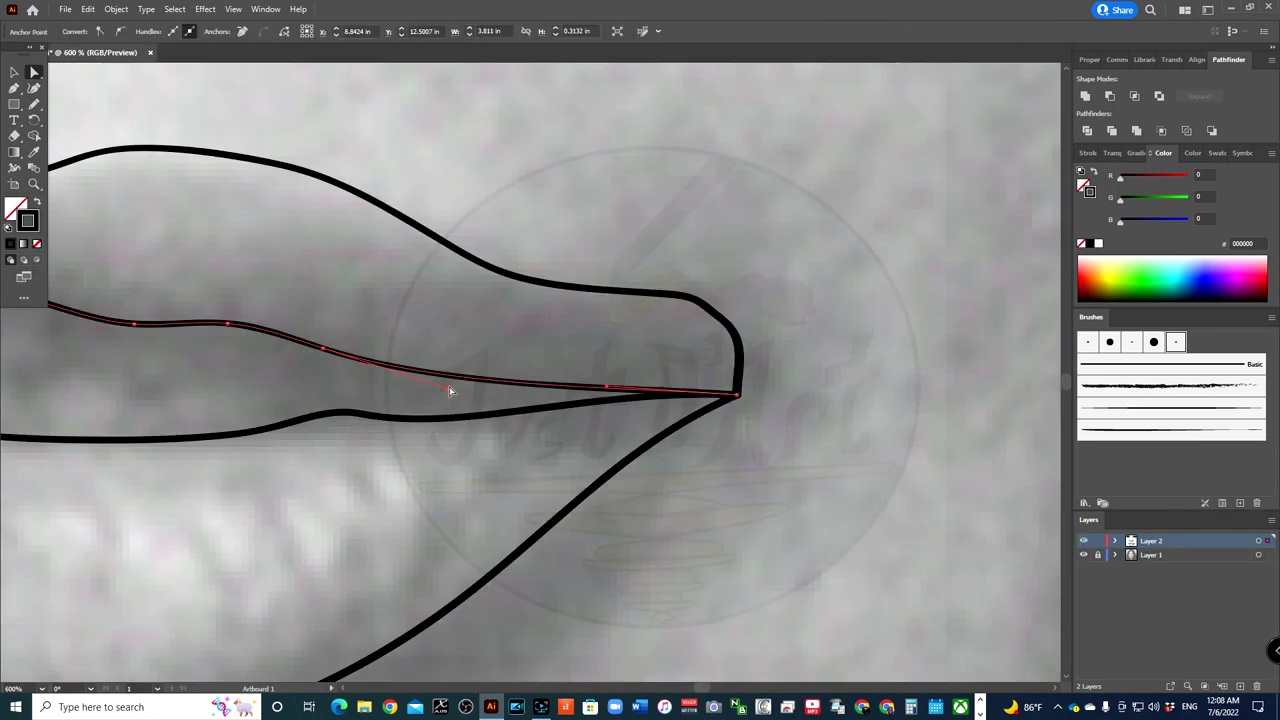
{"action": "left_click", "coordinate": [807, 513]}
{"action": "scroll", "coordinate": [807, 513], "scroll_direction": "down", "scroll_amount": 2}
{"action": "left_click_drag", "start_coordinate": [664, 380], "coordinate": [658, 380]}
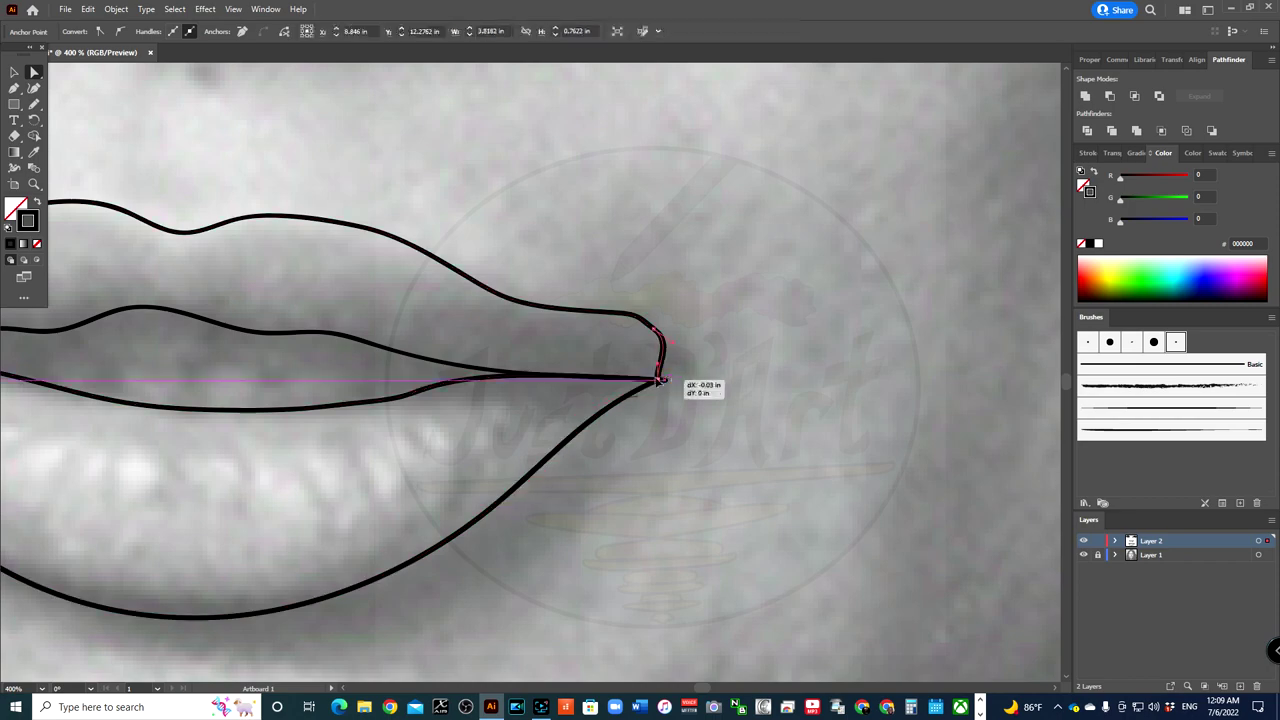
{"action": "left_click", "coordinate": [689, 408]}
{"action": "scroll", "coordinate": [694, 443], "scroll_direction": "down", "scroll_amount": 2}
{"action": "scroll", "coordinate": [571, 363], "scroll_direction": "up", "scroll_amount": 1}
{"action": "key", "text": "shift+x"}
{"action": "key", "text": "b"}
{"action": "scroll", "coordinate": [571, 363], "scroll_direction": "left", "scroll_amount": 2}
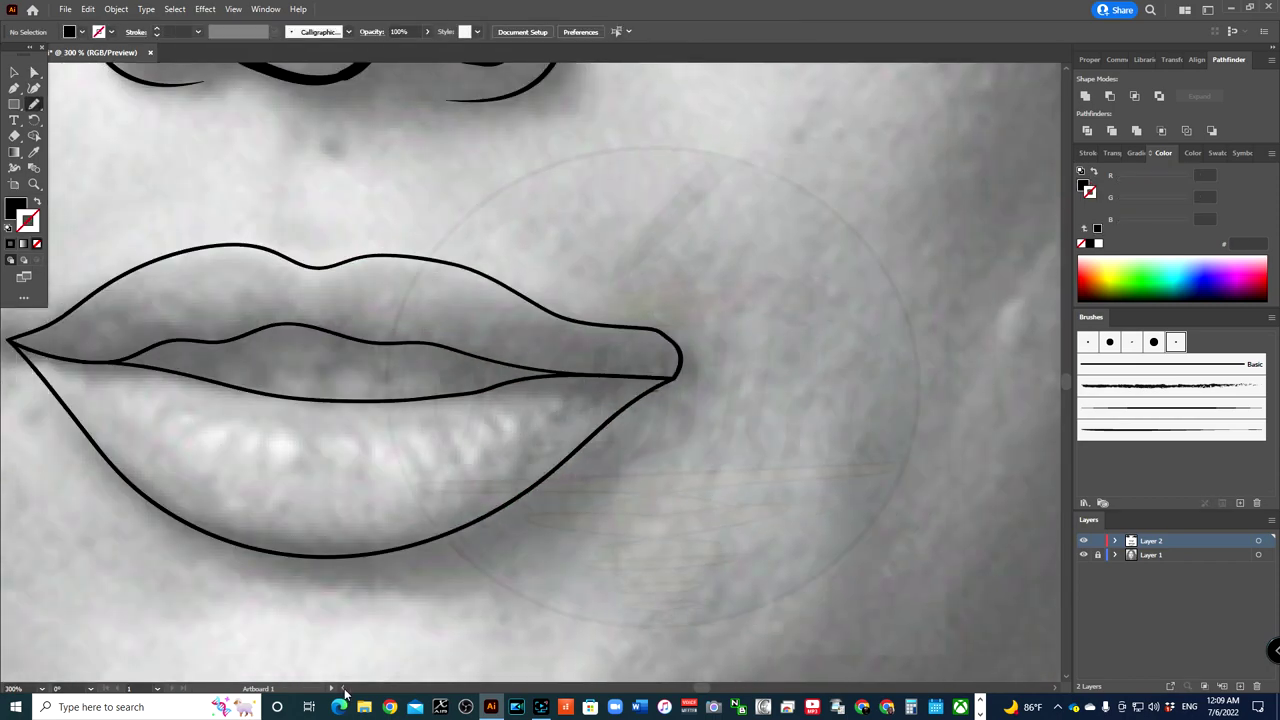
- Undo the scalloped teeth stroke and switch to a solid black fill
{"action": "scroll", "coordinate": [350, 420], "scroll_direction": "left", "scroll_amount": 1}
{"action": "key", "text": "shift+x"}
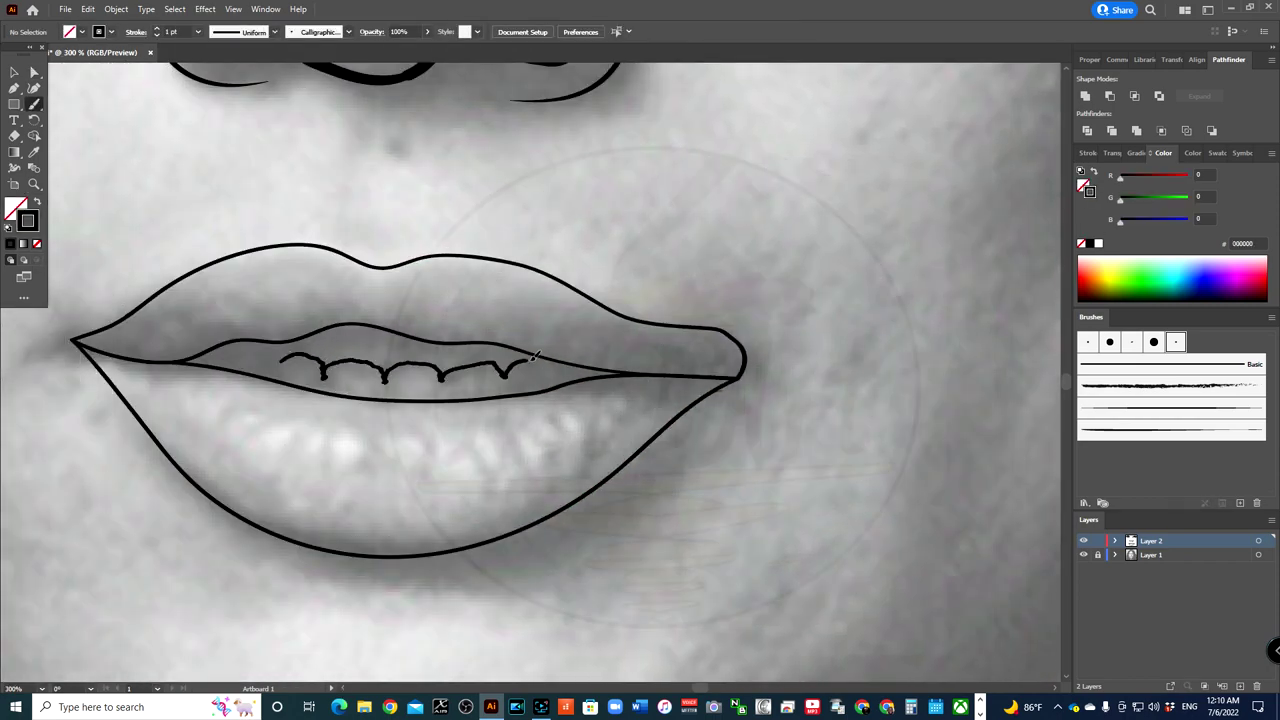
{"action": "key", "text": "ctrl+z"}
{"action": "scroll", "coordinate": [305, 420], "scroll_direction": "down", "scroll_amount": 2}
{"action": "key", "text": "shift+x"}
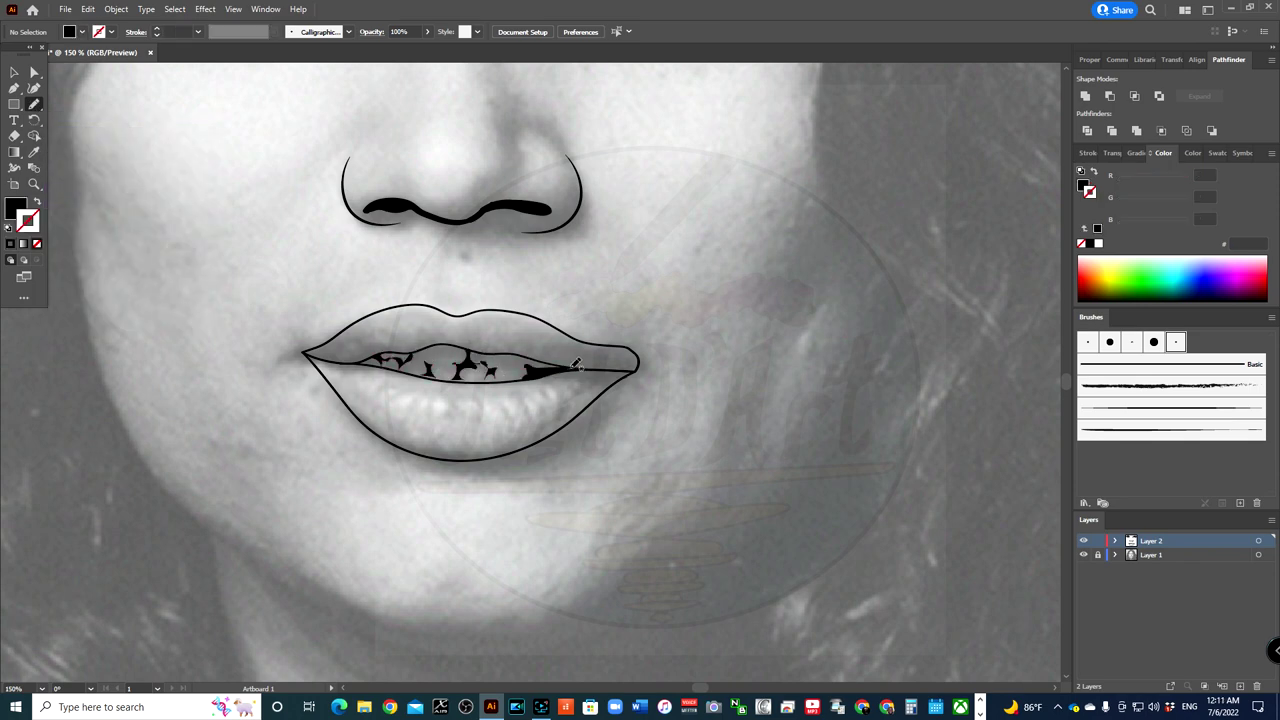
{"action": "left_click", "coordinate": [1083, 540]}
{"action": "left_click", "coordinate": [1083, 540]}
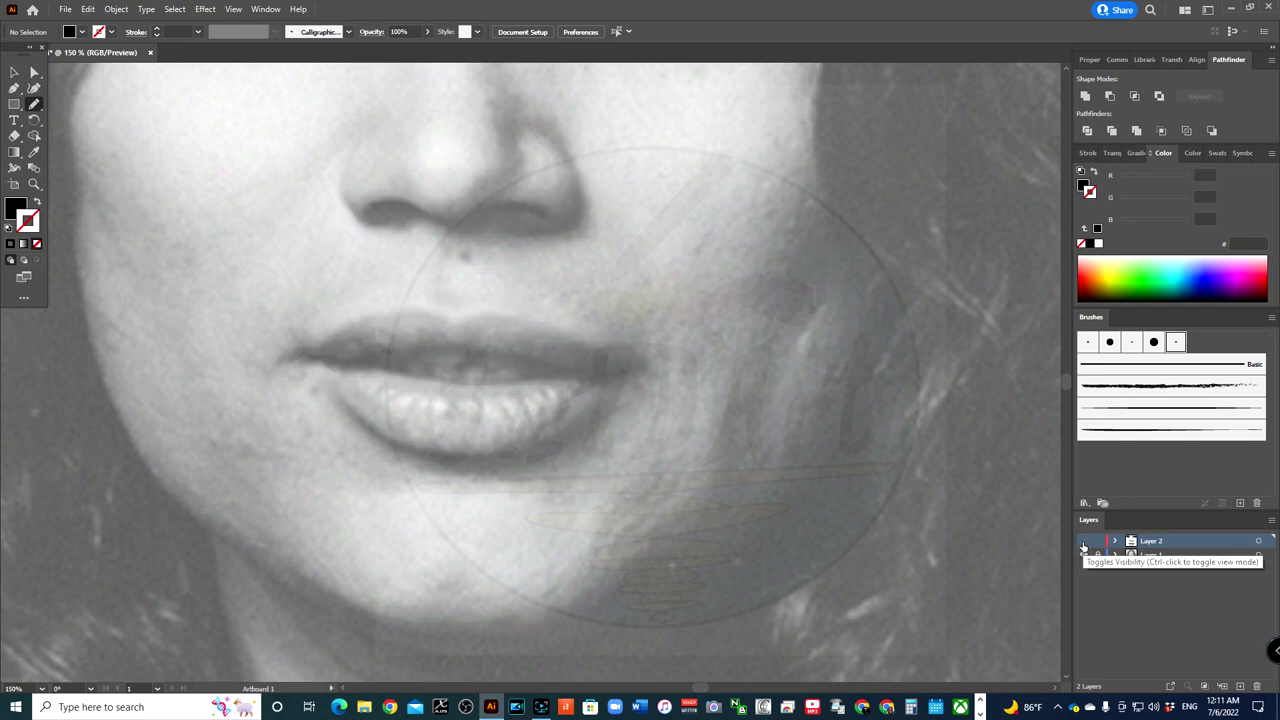
- Paint black shapes into the gaps between the teeth
{"action": "key", "text": "ctrl+plus"}
{"action": "key", "text": "ctrl+plus"}
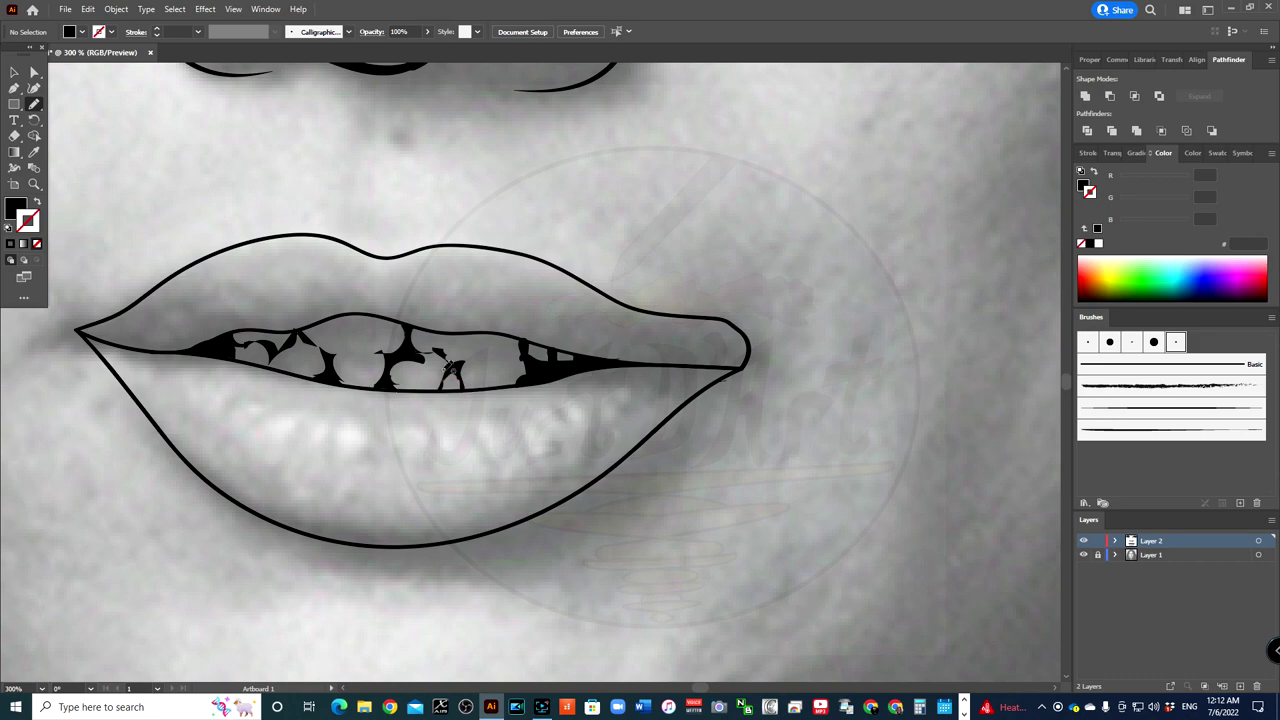
{"action": "key", "text": "ctrl+minus"}
{"action": "key", "text": "ctrl+minus"}
{"action": "key", "text": "ctrl+minus"}
{"action": "key", "text": "ctrl+plus"}
{"action": "key", "text": "ctrl+plus"}
{"action": "key", "text": "ctrl+plus"}
{"action": "key", "text": "ctrl+plus"}
{"action": "key", "text": "ctrl+plus"}
{"action": "left_click_drag", "start_coordinate": [397, 345], "coordinate": [380, 342]}
{"action": "key", "text": "ctrl+minus"}
{"action": "key", "text": "ctrl+minus"}
{"action": "key", "text": "ctrl+minus"}
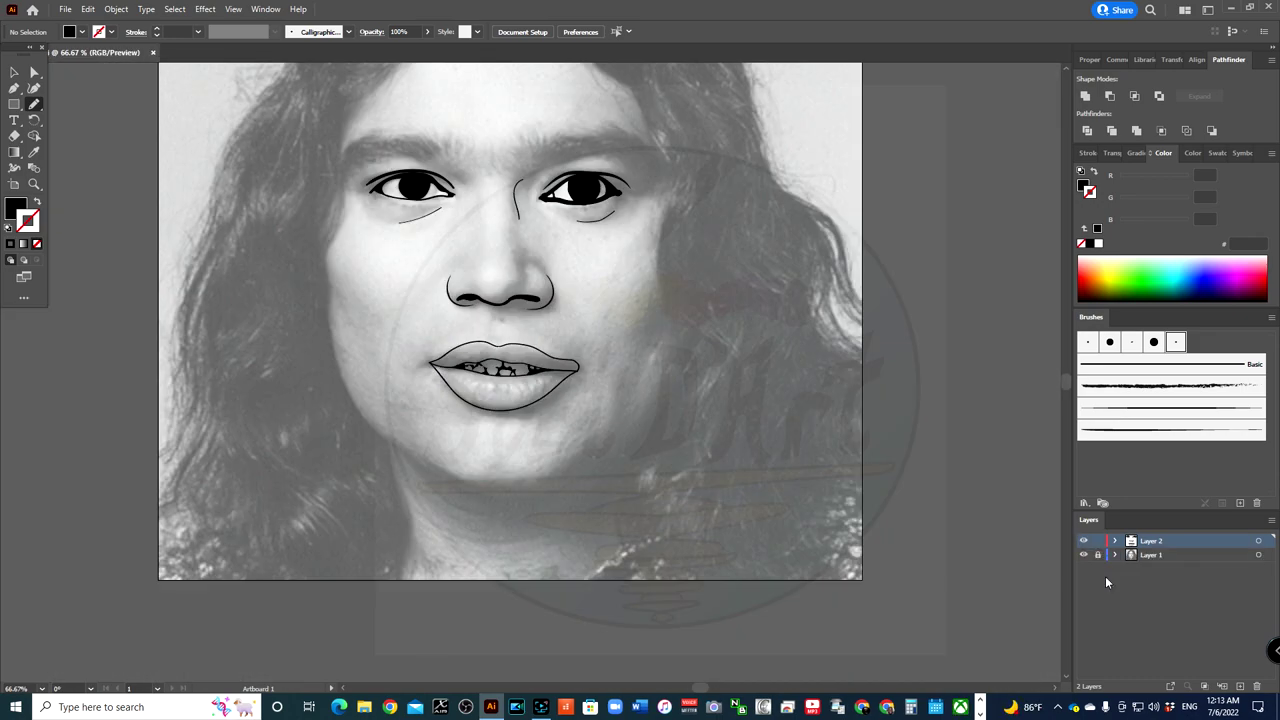
{"action": "key", "text": "ctrl+plus"}
{"action": "key", "text": "ctrl+plus"}
{"action": "scroll", "coordinate": [505, 207], "scroll_direction": "up", "scroll_amount": 5}
{"action": "key", "text": "shift+x"}
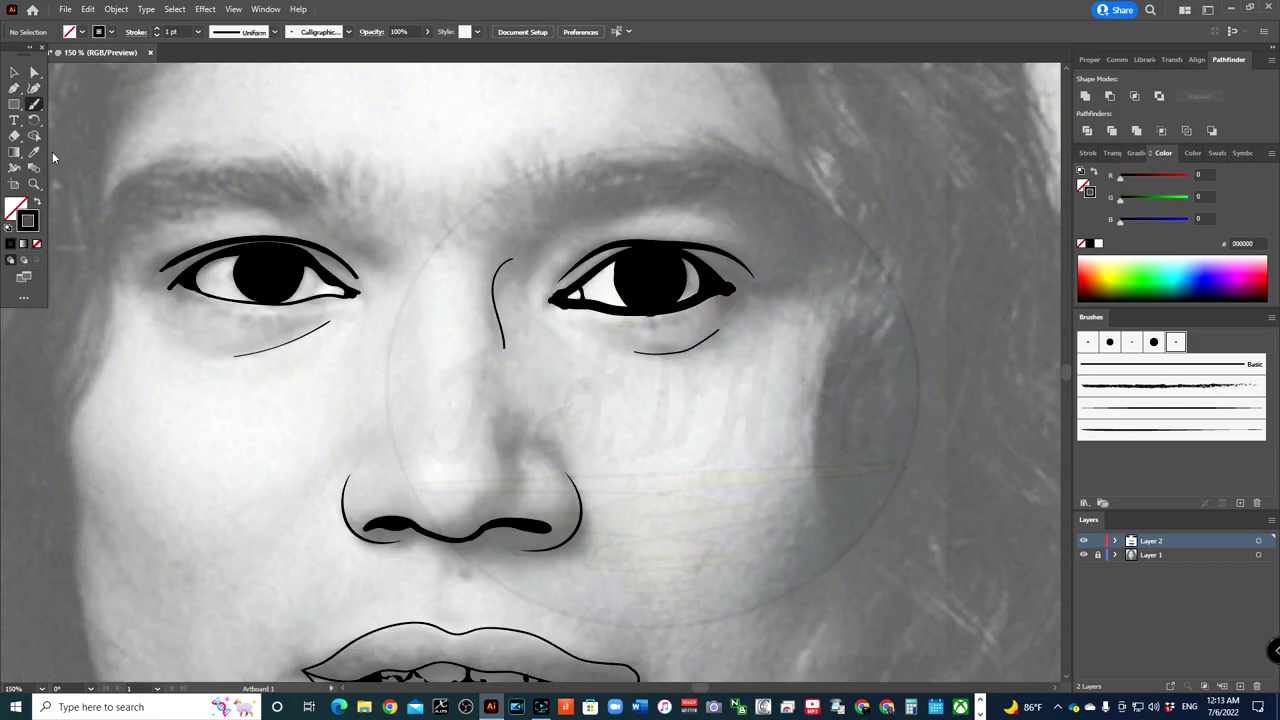
- Add short strokes on the right eyebrow and draw a solid black, strokeless left eyebrow
{"action": "left_click_drag", "start_coordinate": [497, 198], "coordinate": [530, 212]}
{"action": "key", "text": "v"}
{"action": "key", "text": "shift+x"}
{"action": "key", "text": "n"}
{"action": "mouse_move", "coordinate": [195, 160]}
{"action": "left_mouse_down"}
{"action": "mouse_move", "coordinate": [220, 190]}
{"action": "mouse_move", "coordinate": [298, 188]}
{"action": "left_mouse_up"}
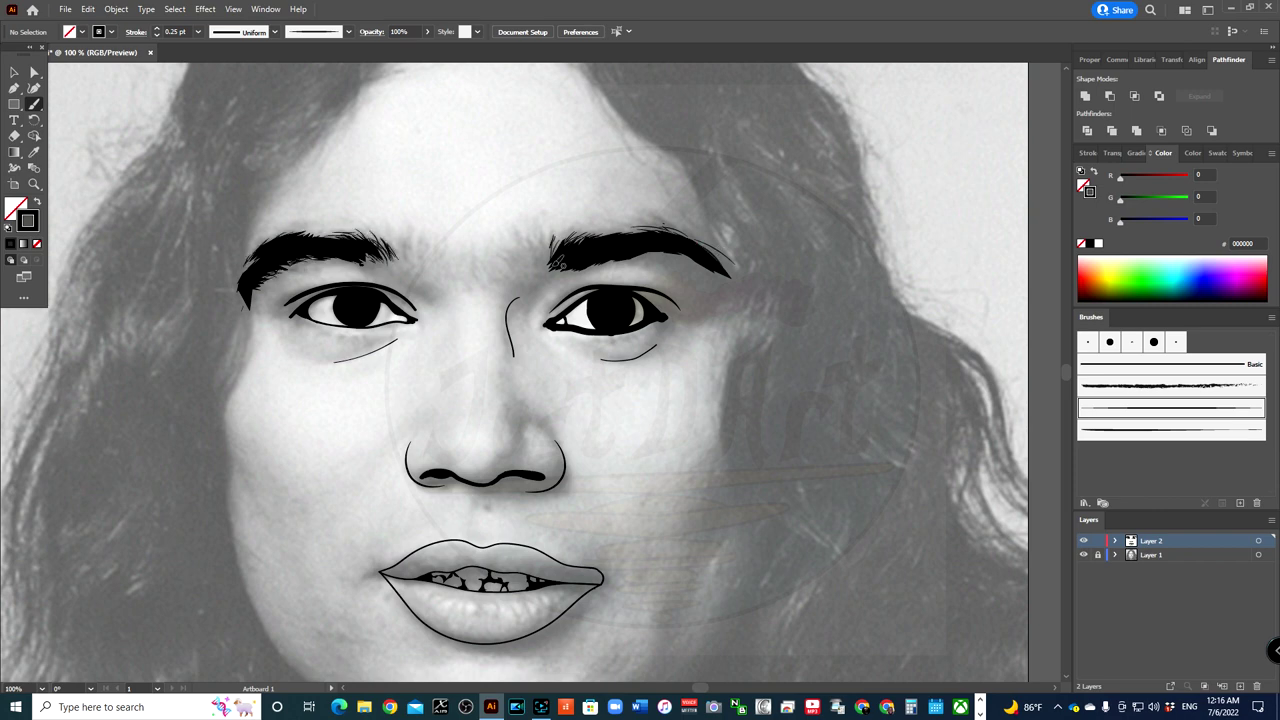
- Lower opacity to 79% then 39% and add a fine hair stroke on the right eyebrow
{"action": "left_click", "coordinate": [427, 31]}
{"action": "left_click_drag", "start_coordinate": [430, 47], "coordinate": [413, 45]}
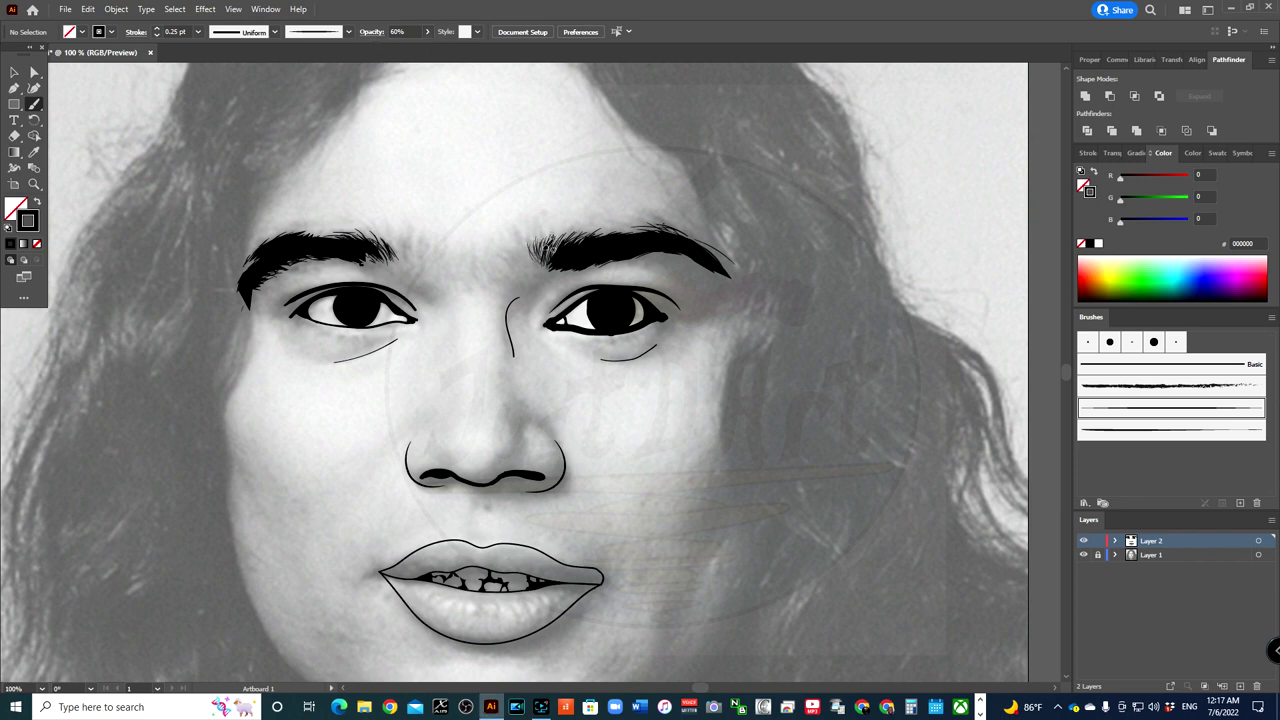
{"action": "left_click", "coordinate": [427, 31]}
{"action": "left_click_drag", "start_coordinate": [398, 47], "coordinate": [381, 47]}
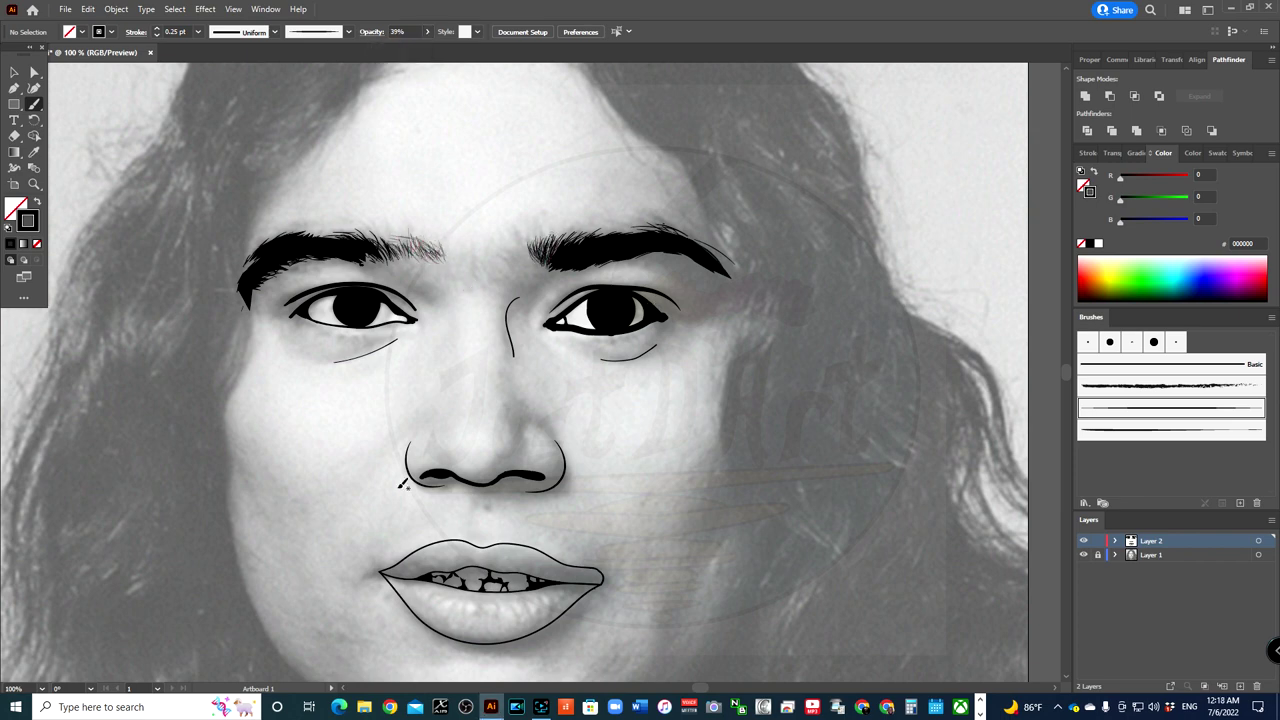
{"action": "left_click_drag", "start_coordinate": [592, 234], "coordinate": [604, 231]}
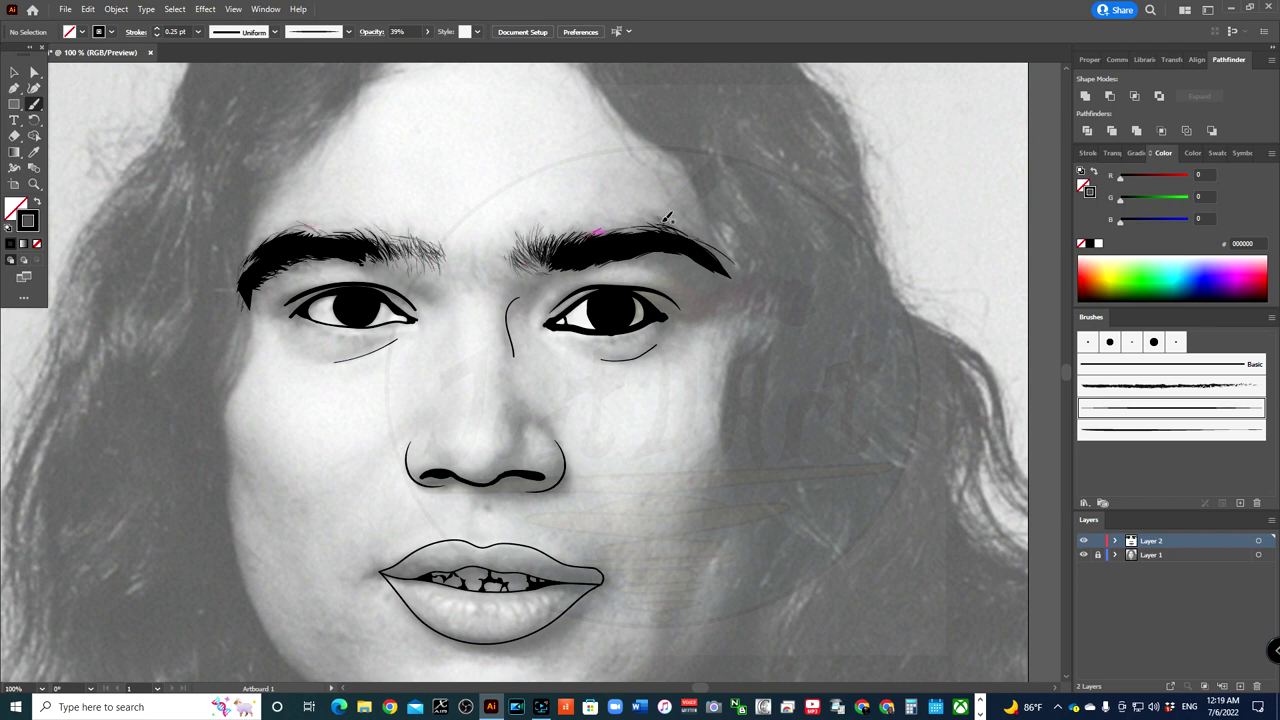
{"action": "key", "text": "ctrl+minus"}
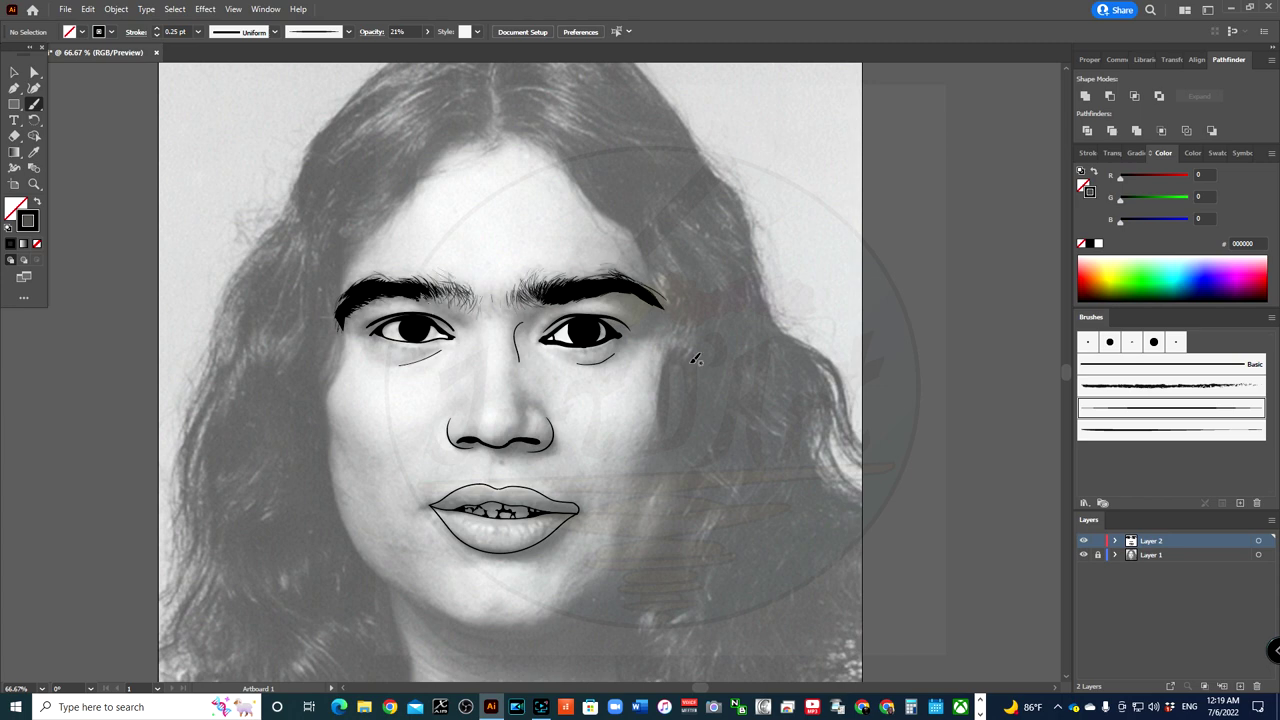
- Reset opacity to 100% and paint the left-side hair solid black down to the bottom
{"action": "key", "text": "0"}
{"action": "left_click_drag", "start_coordinate": [348, 102], "coordinate": [290, 212]}
{"action": "left_click_drag", "start_coordinate": [216, 381], "coordinate": [413, 394]}
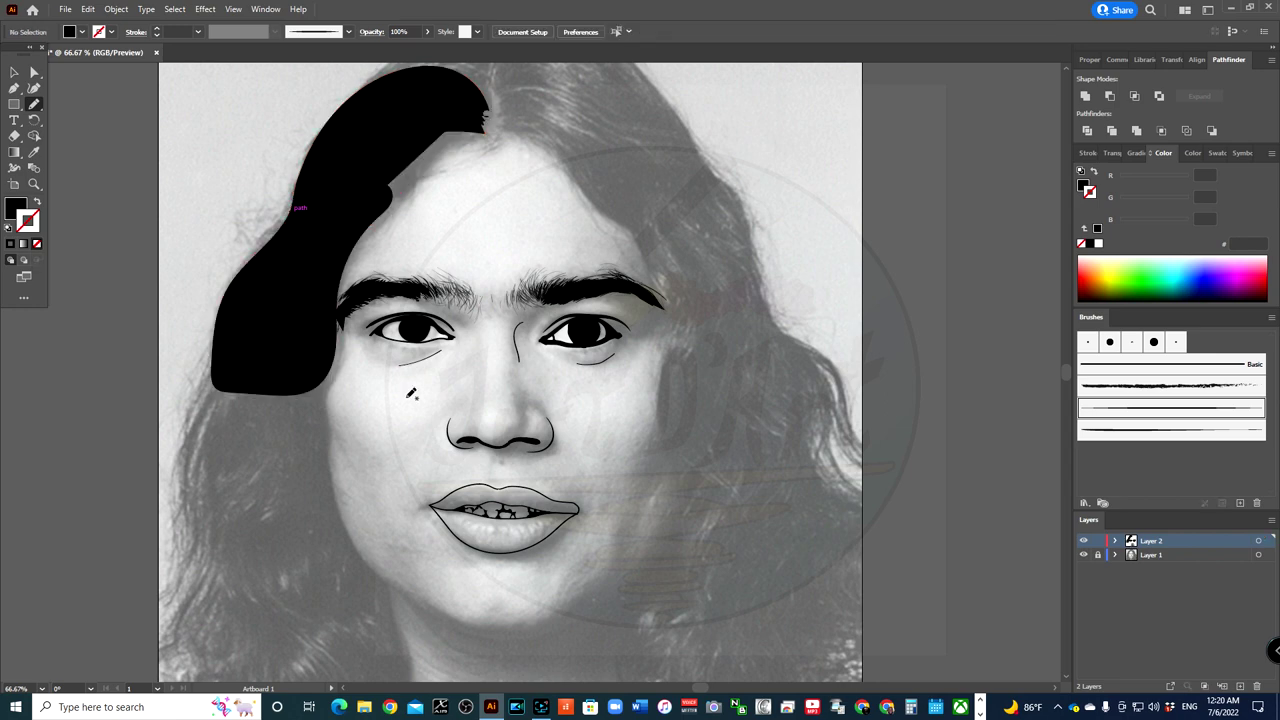
{"action": "key", "text": "ctrl+minus"}
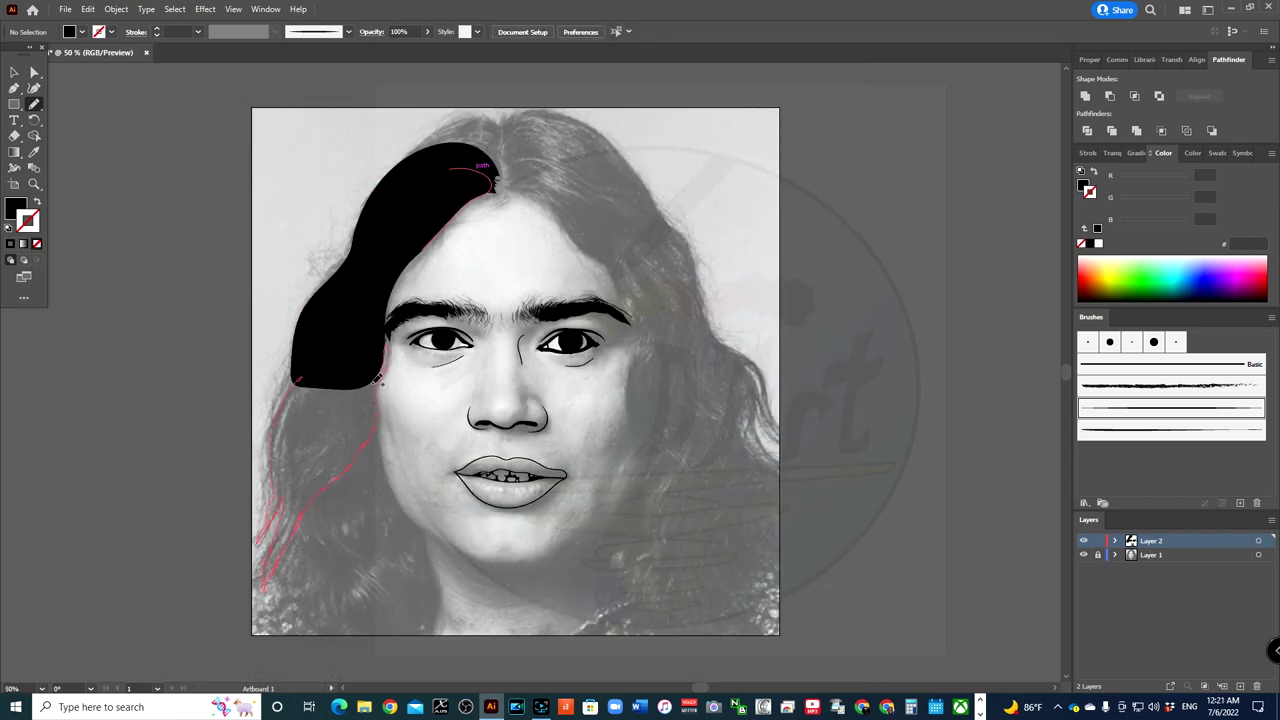
{"action": "left_click_drag", "start_coordinate": [378, 378], "coordinate": [385, 338]}
{"action": "left_click_drag", "start_coordinate": [290, 503], "coordinate": [292, 500]}
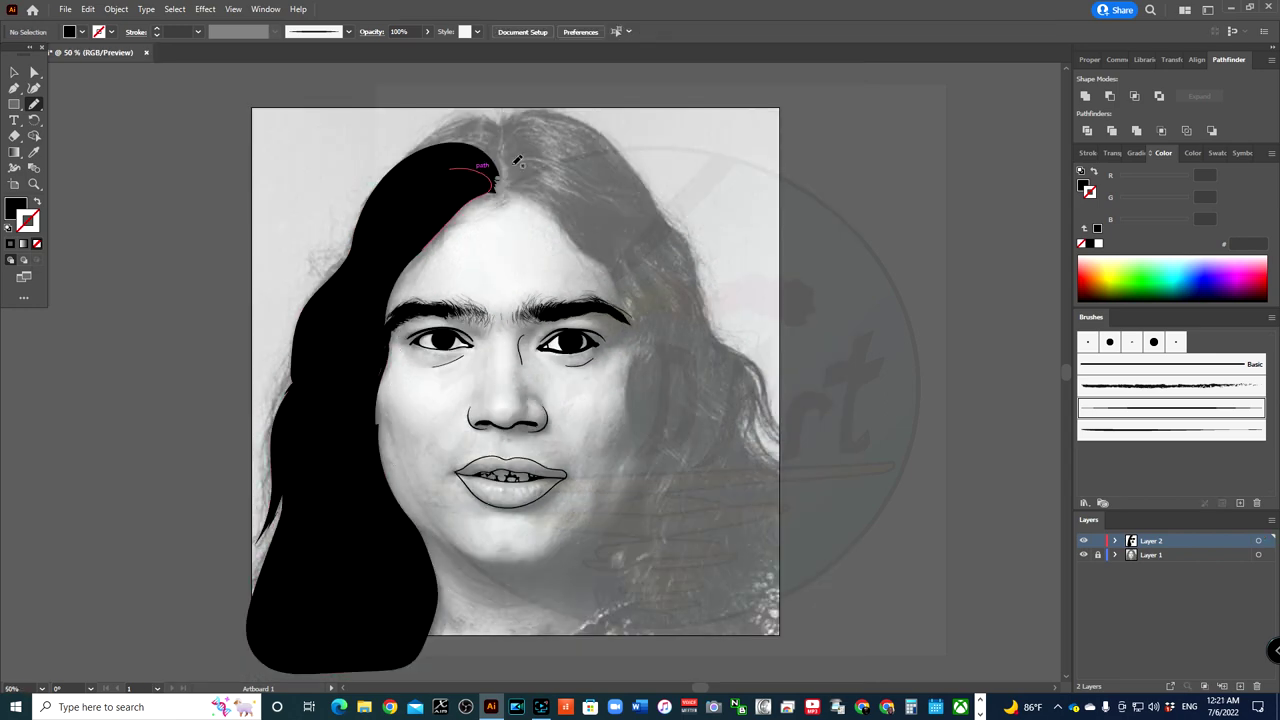
- Paint the top-right and right-side hair masses solid black down to the lower right
{"action": "left_click_drag", "start_coordinate": [506, 163], "coordinate": [594, 255]}
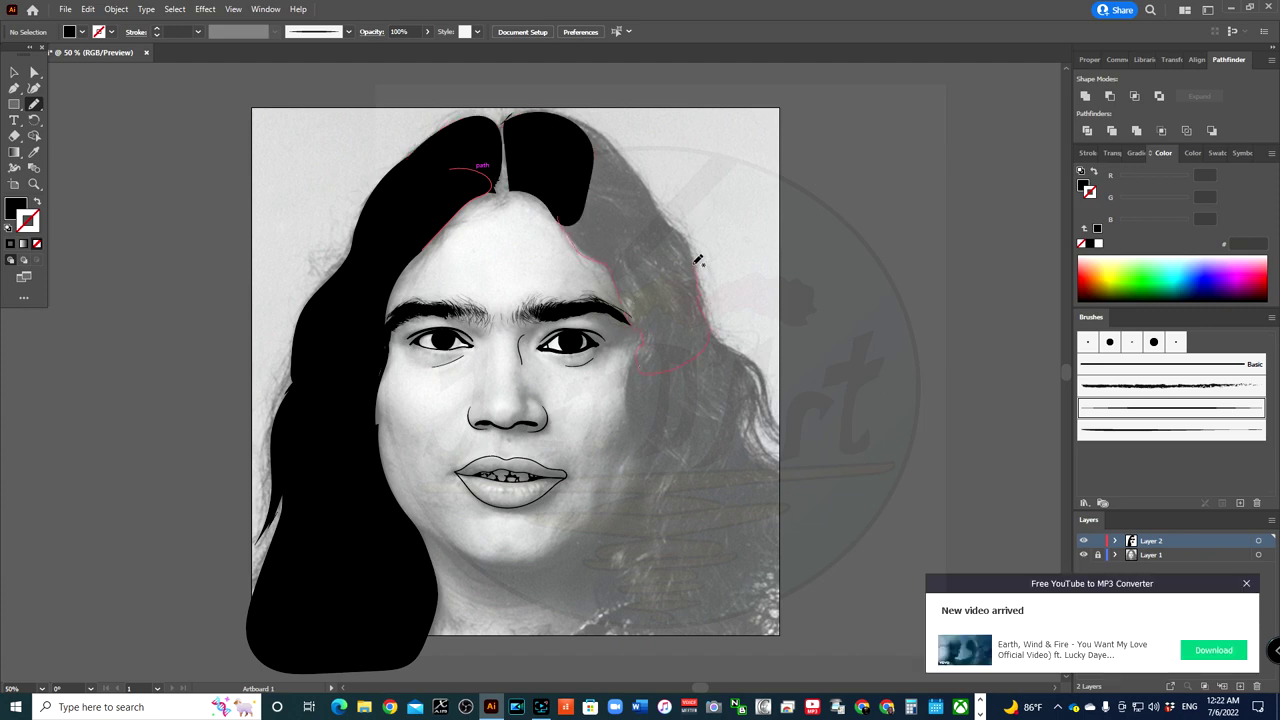
{"action": "left_click_drag", "start_coordinate": [698, 260], "coordinate": [642, 370]}
{"action": "key", "text": "ctrl+plus"}
{"action": "left_click_drag", "start_coordinate": [827, 409], "coordinate": [857, 395]}
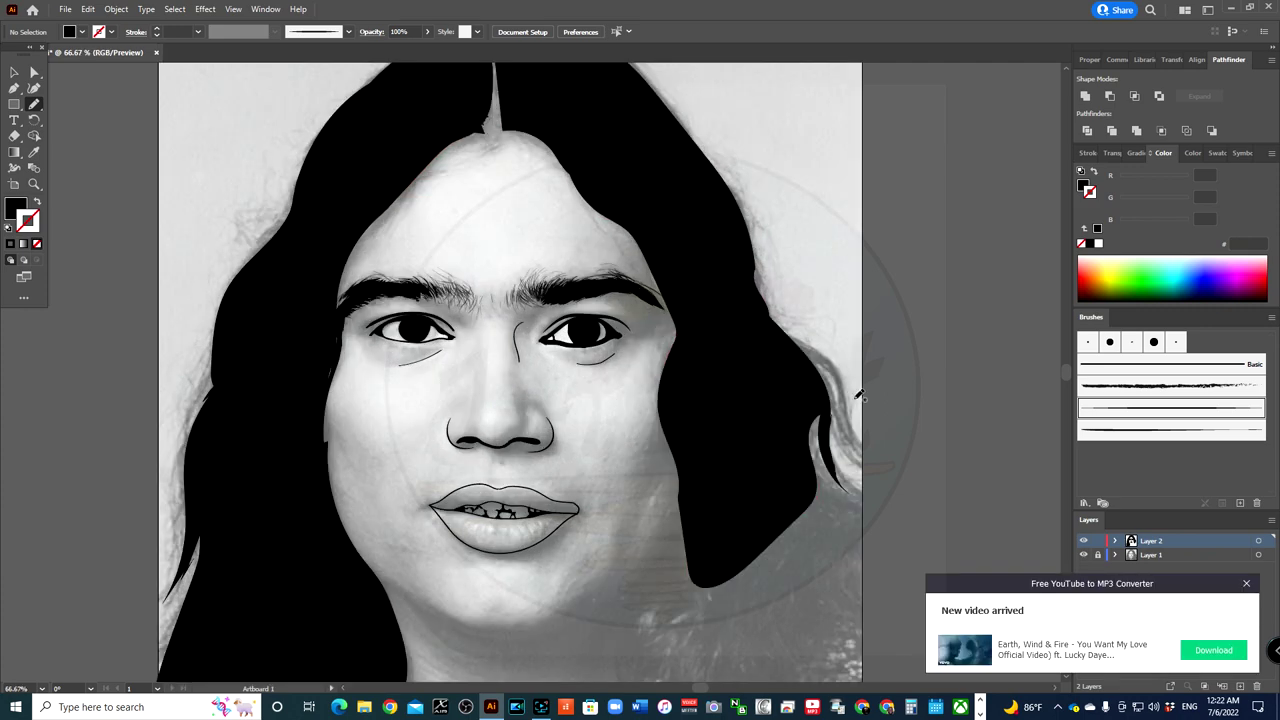
{"action": "left_click_drag", "start_coordinate": [860, 443], "coordinate": [866, 456]}
{"action": "left_click_drag", "start_coordinate": [871, 509], "coordinate": [852, 458]}
{"action": "scroll", "coordinate": [727, 320], "scroll_direction": "down", "scroll_amount": 3}
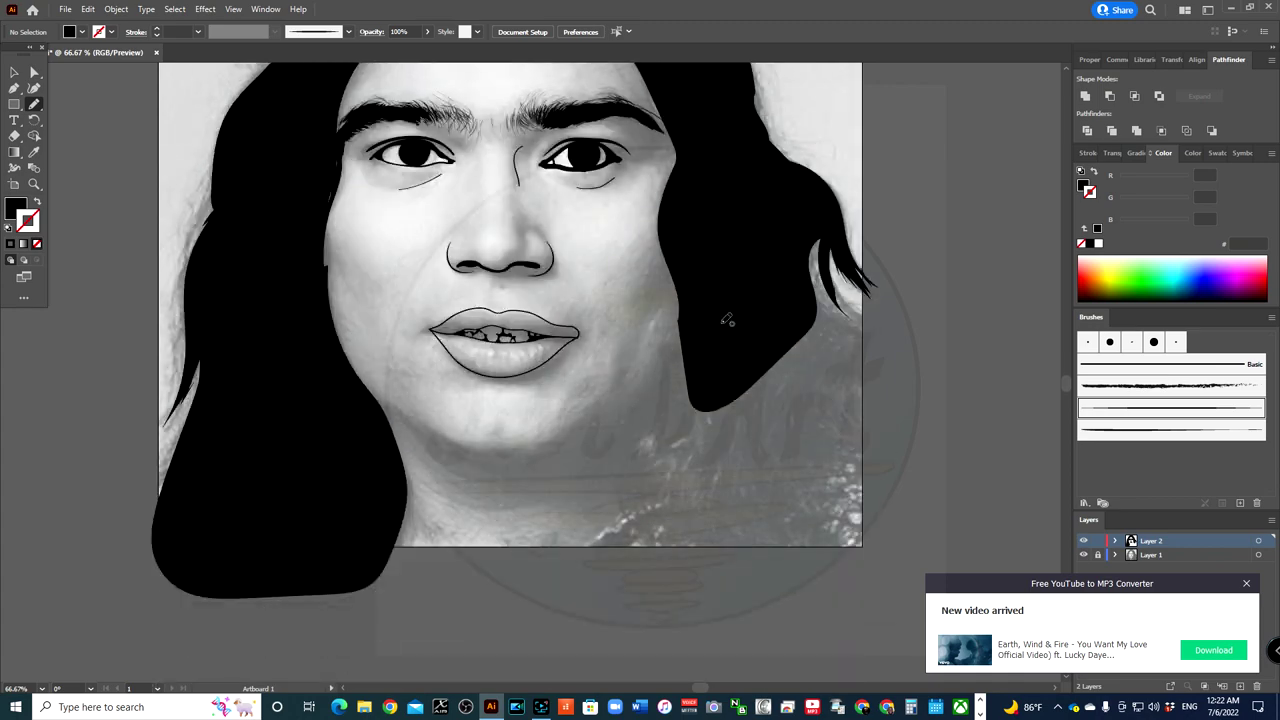
{"action": "left_click_drag", "start_coordinate": [848, 298], "coordinate": [850, 300]}
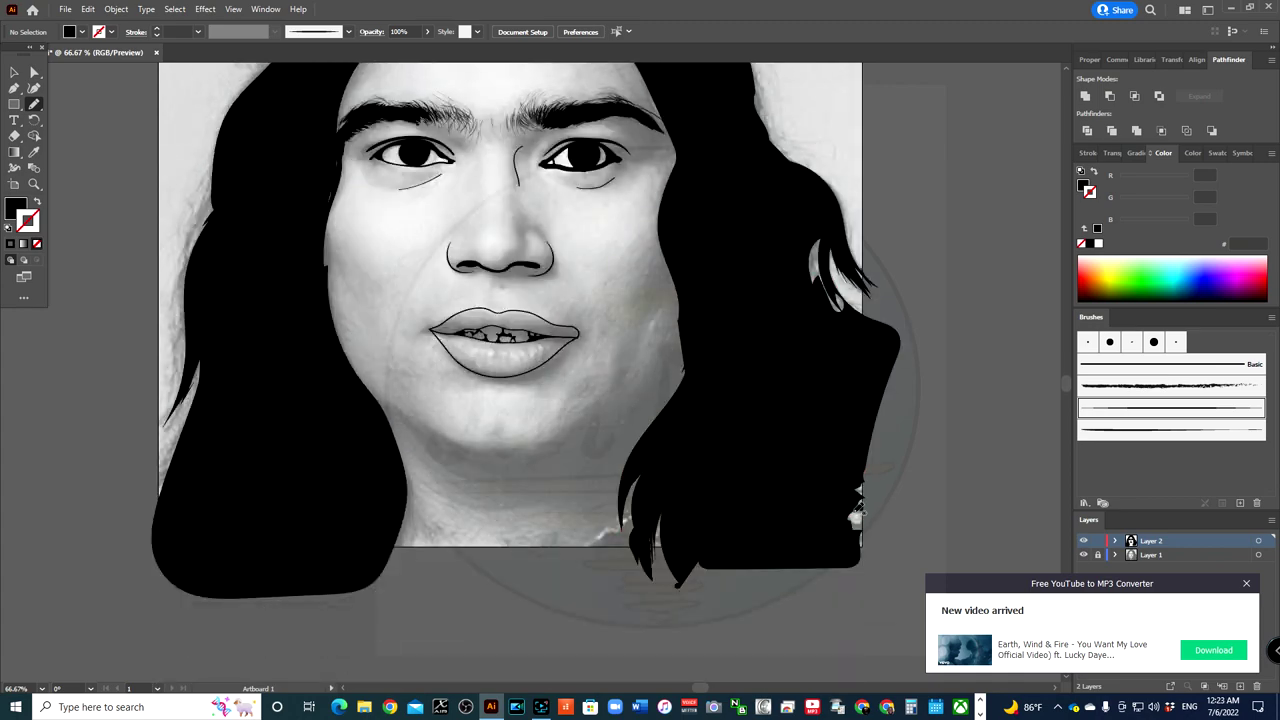
- Swap fill and stroke, try a jawline stroke under the chin, then undo it
{"action": "key", "text": "shift+x"}
{"action": "scroll", "coordinate": [714, 423], "scroll_direction": "up", "scroll_amount": 4}
{"action": "scroll", "coordinate": [636, 292], "scroll_direction": "down", "scroll_amount": 3}
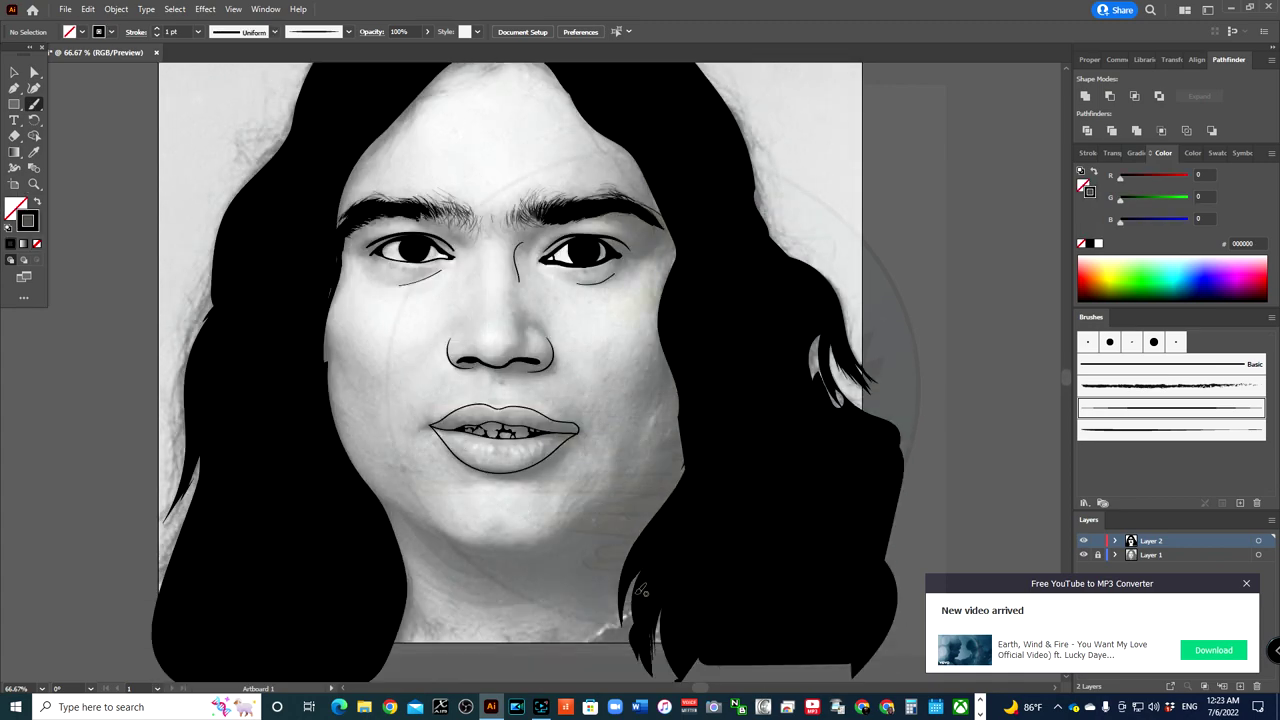
{"action": "key", "text": "ctrl+plus"}
{"action": "mouse_move", "coordinate": [343, 335]}
{"action": "left_mouse_down"}
{"action": "mouse_move", "coordinate": [614, 368]}
{"action": "mouse_move", "coordinate": [760, 250]}
{"action": "left_mouse_up"}
{"action": "key", "text": "ctrl+z"}
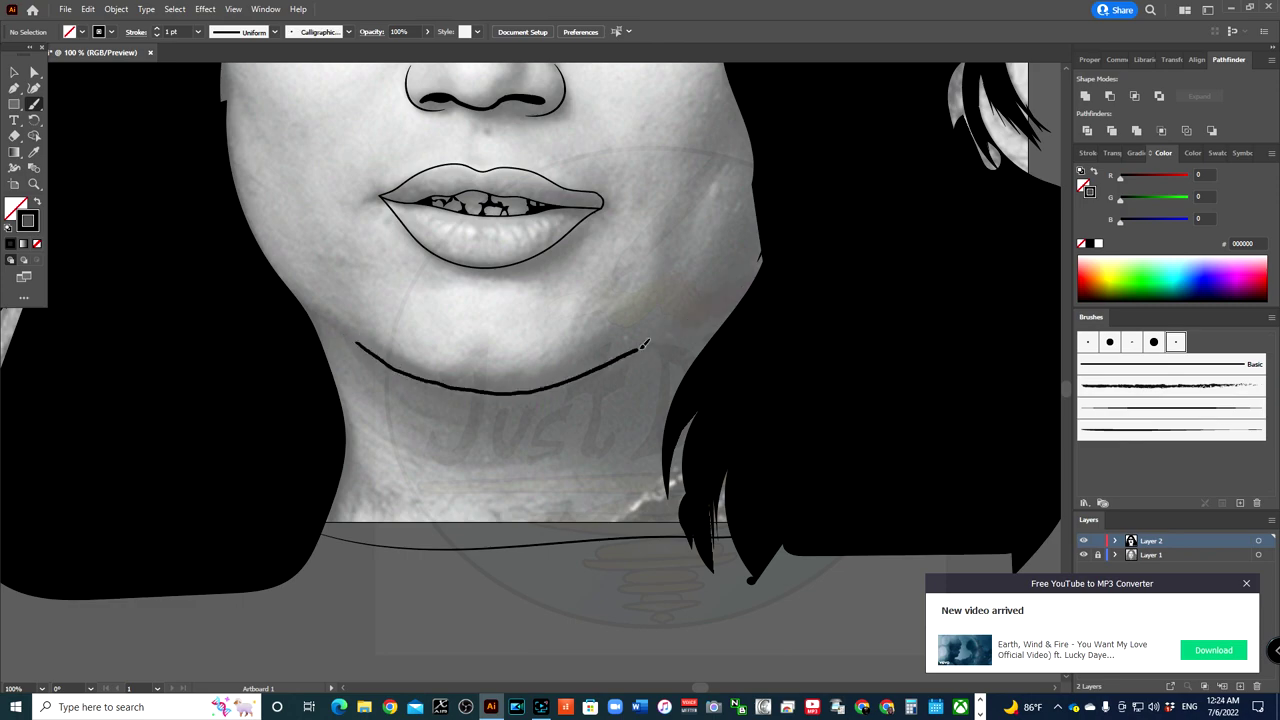
{"action": "key", "text": "ctrl+0"}
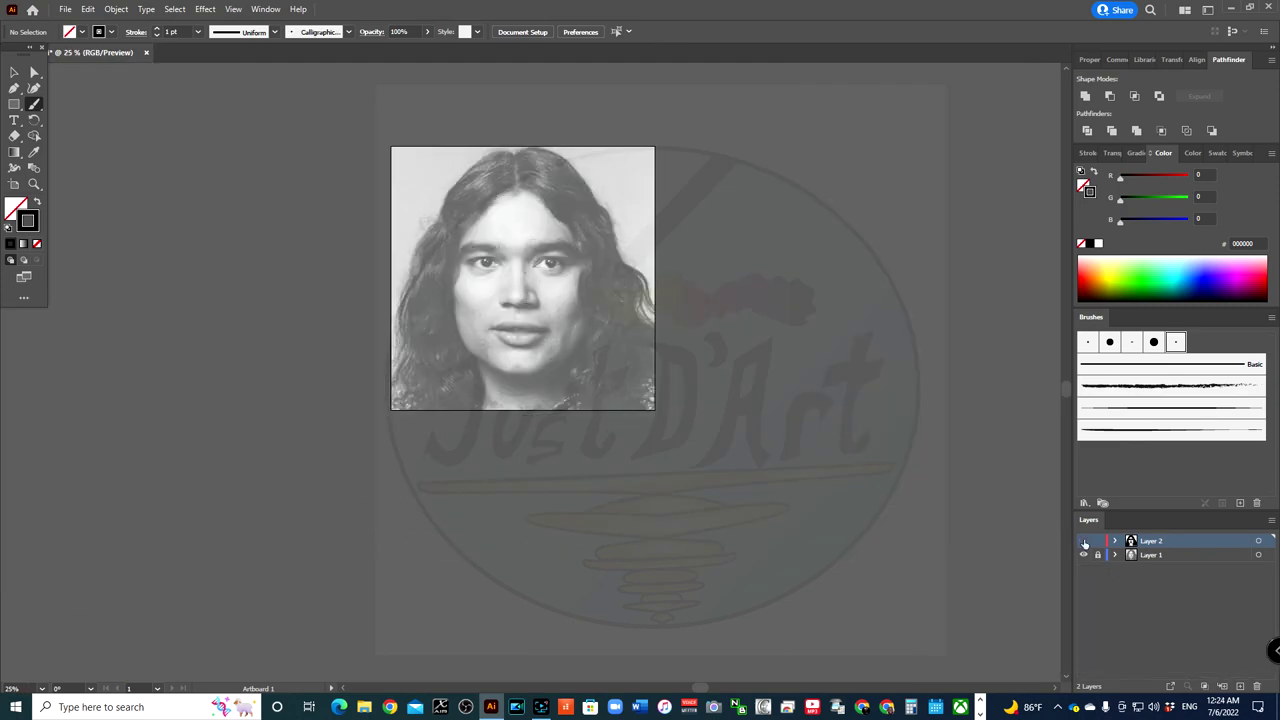
{"action": "key", "text": "ctrl+1"}
- Paint thin hair strands at the upper-left forehead, then faint 43% strands along the right edge
{"action": "left_click", "coordinate": [1171, 407]}
{"action": "mouse_move", "coordinate": [265, 158]}
{"action": "left_mouse_down"}
{"action": "mouse_move", "coordinate": [197, 242]}
{"action": "mouse_move", "coordinate": [100, 440]}
{"action": "left_mouse_up"}
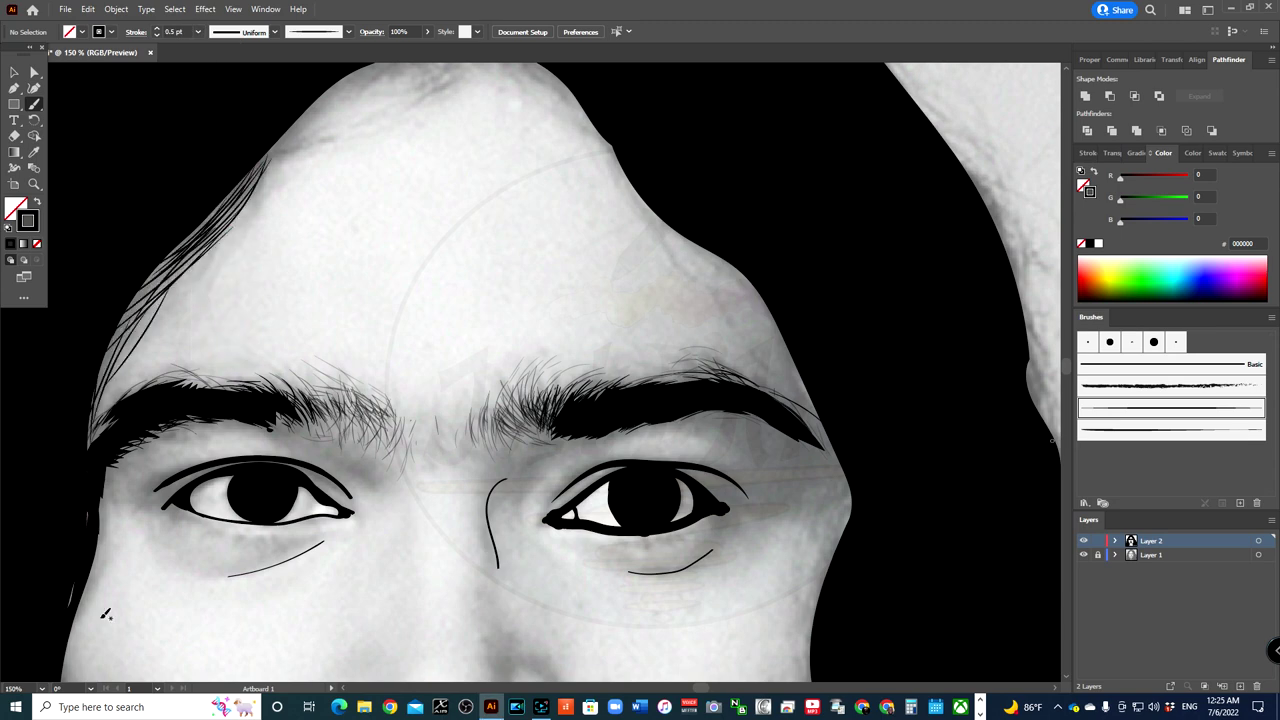
{"action": "key", "text": "ctrl+minus"}
{"action": "key", "text": "ctrl+minus"}
{"action": "key", "text": "4"}
{"action": "key", "text": "3"}
{"action": "left_click_drag", "start_coordinate": [571, 258], "coordinate": [671, 420]}
{"action": "left_click_drag", "start_coordinate": [763, 400], "coordinate": [826, 430]}
- Add strands at 92% and 73% opacity along the top-right, left edge and crown
{"action": "key", "text": "9"}
{"action": "key", "text": "2"}
{"action": "mouse_move", "coordinate": [683, 209]}
{"action": "left_mouse_down"}
{"action": "mouse_move", "coordinate": [508, 128]}
{"action": "mouse_move", "coordinate": [190, 520]}
{"action": "left_mouse_up"}
{"action": "left_click_drag", "start_coordinate": [222, 440], "coordinate": [168, 650]}
{"action": "key", "text": "7"}
{"action": "key", "text": "3"}
{"action": "left_click_drag", "start_coordinate": [205, 462], "coordinate": [160, 676]}
{"action": "left_click_drag", "start_coordinate": [473, 127], "coordinate": [400, 140]}
- Add 38% strands, then 51% strands along the hair beside the right side of the neck
{"action": "key", "text": "3"}
{"action": "key", "text": "8"}
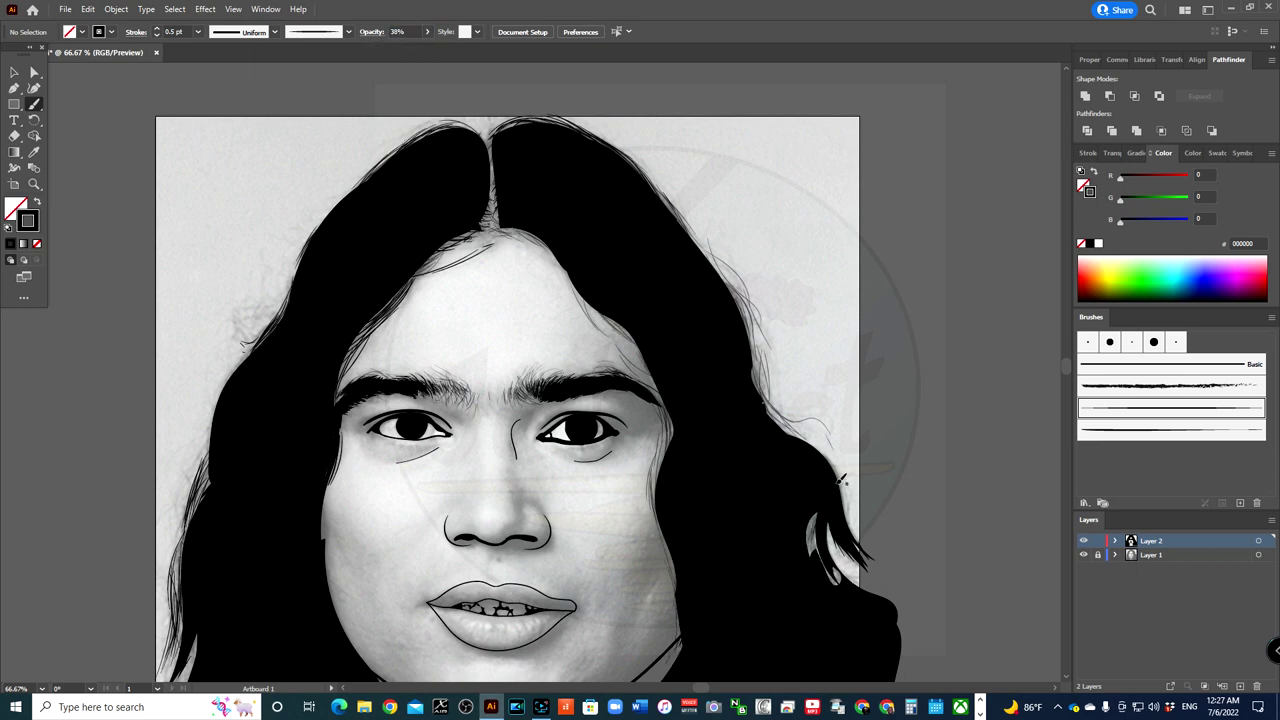
{"action": "scroll", "coordinate": [842, 480], "scroll_direction": "down", "scroll_amount": 5}
{"action": "mouse_move", "coordinate": [420, 585]}
{"action": "left_mouse_down"}
{"action": "mouse_move", "coordinate": [396, 518]}
{"action": "mouse_move", "coordinate": [412, 542]}
{"action": "left_mouse_up"}
{"action": "key", "text": "5"}
{"action": "key", "text": "1"}
{"action": "left_click_drag", "start_coordinate": [636, 498], "coordinate": [620, 572]}
{"action": "left_click_drag", "start_coordinate": [680, 392], "coordinate": [610, 528]}
- Add strands along the left and upper-left hair edges, then drop opacity to 18%
{"action": "left_click_drag", "start_coordinate": [196, 394], "coordinate": [150, 500]}
{"action": "left_click_drag", "start_coordinate": [210, 168], "coordinate": [176, 288]}
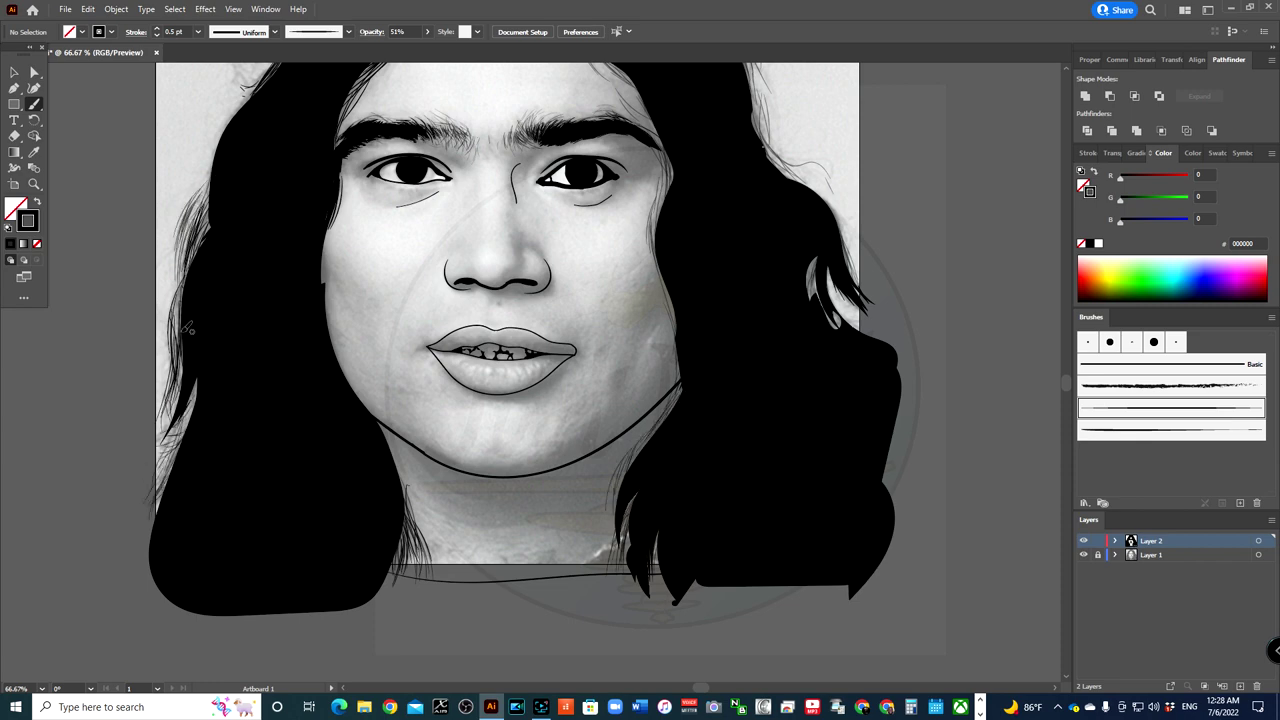
{"action": "scroll", "coordinate": [378, 104], "scroll_direction": "up", "scroll_amount": 4}
{"action": "left_click_drag", "start_coordinate": [264, 274], "coordinate": [238, 312]}
{"action": "left_click_drag", "start_coordinate": [282, 258], "coordinate": [206, 376]}
{"action": "key", "text": "1"}
{"action": "key", "text": "8"}
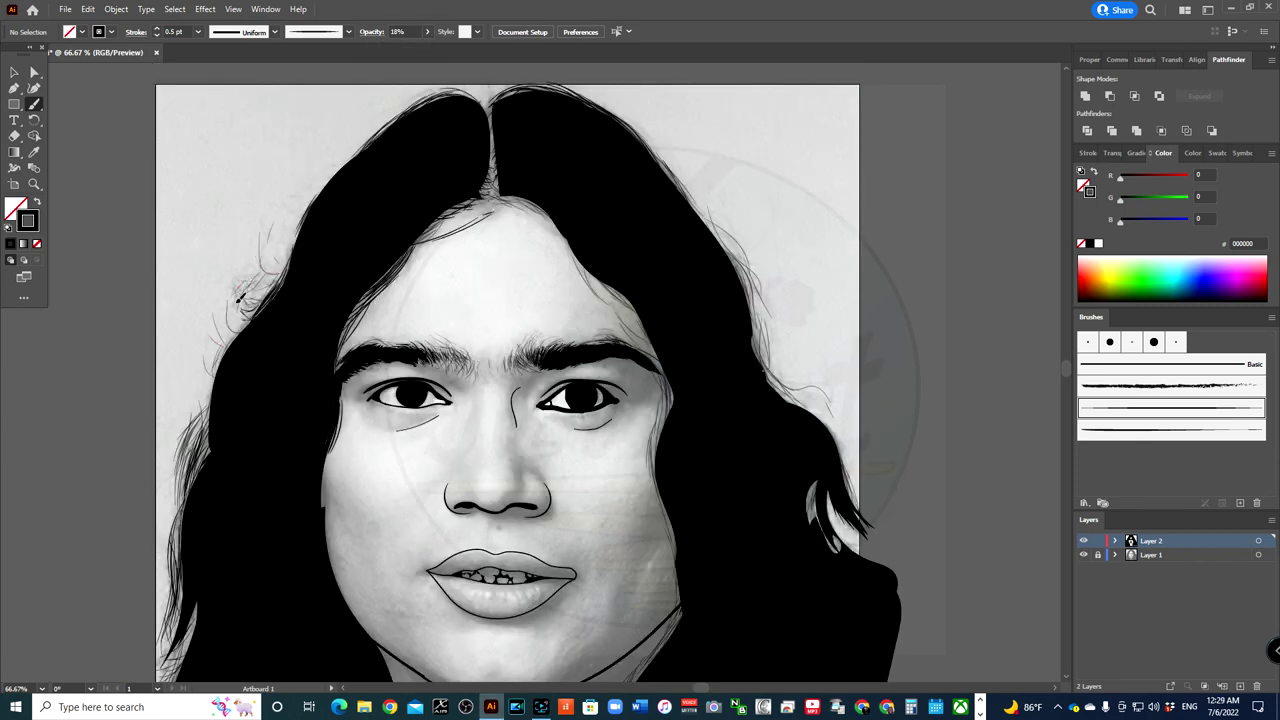